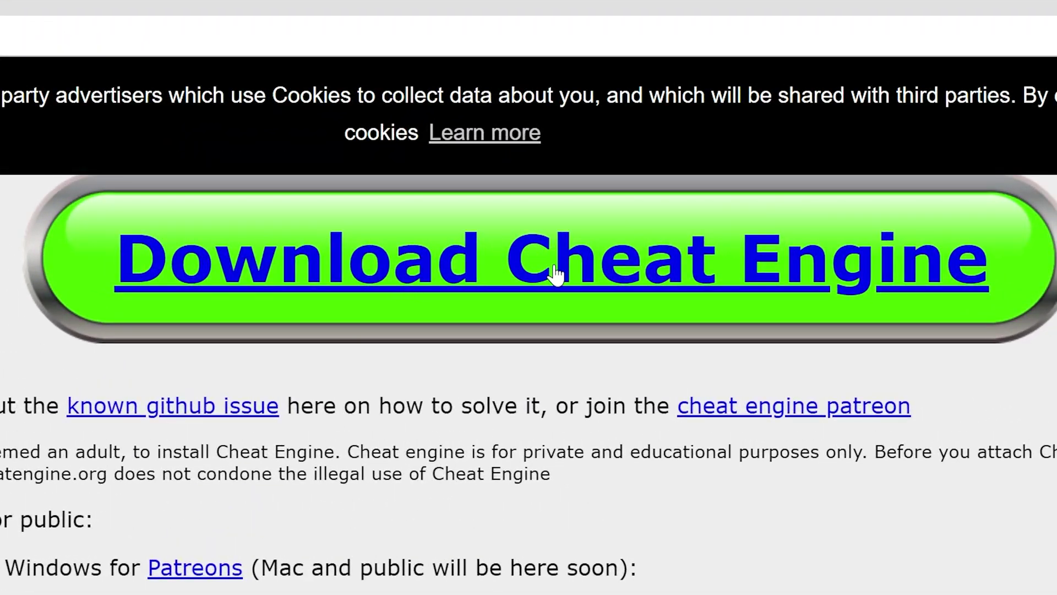
Download the CheatEngine75 installer from cheatengine.org into Desktop\Cheat Engine Download.
left_click(556, 273)
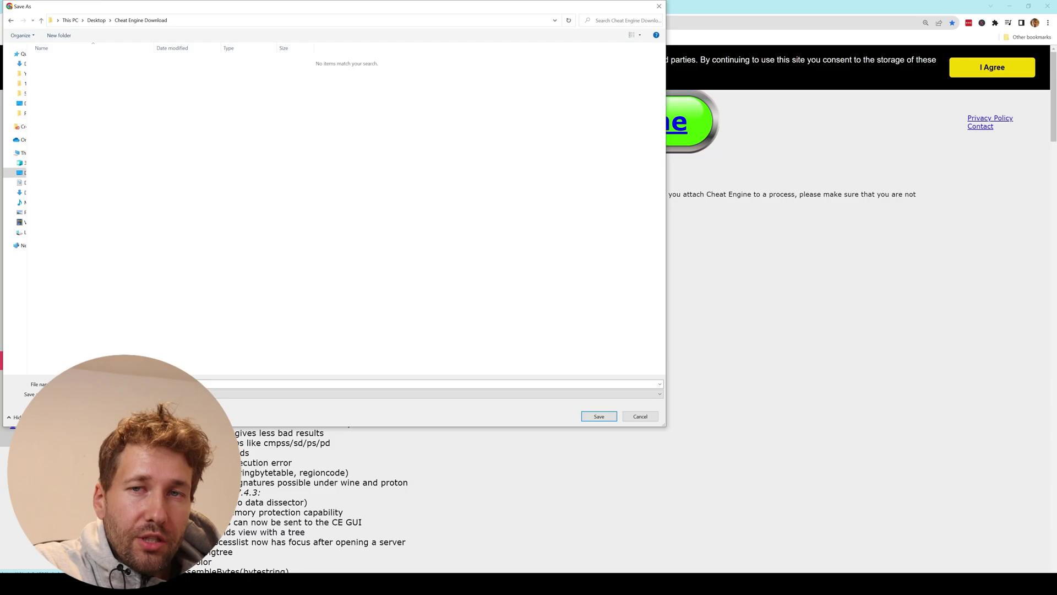
left_click(599, 416)
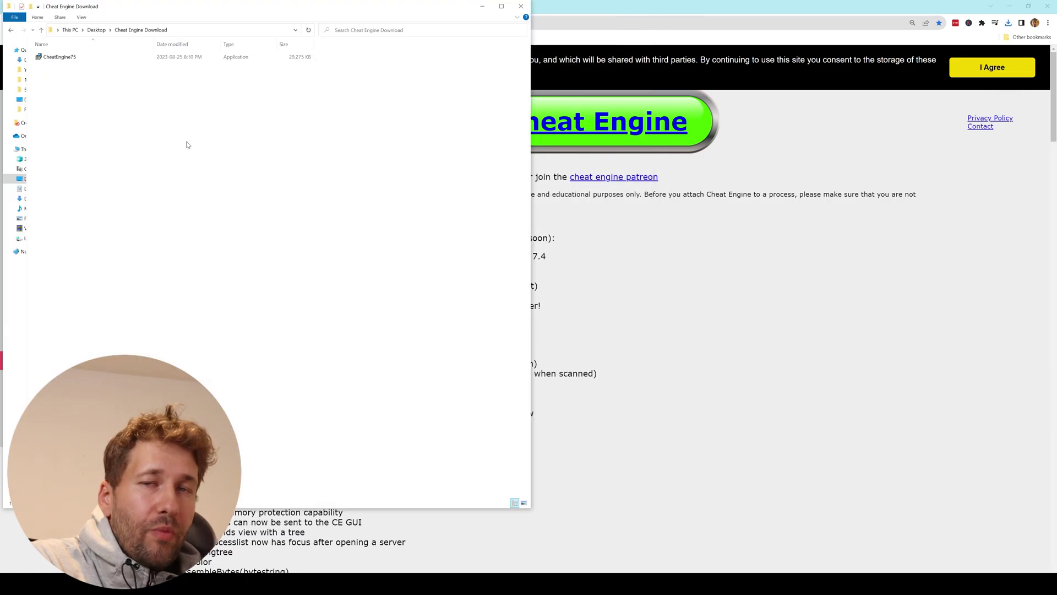
left_click(76, 58)
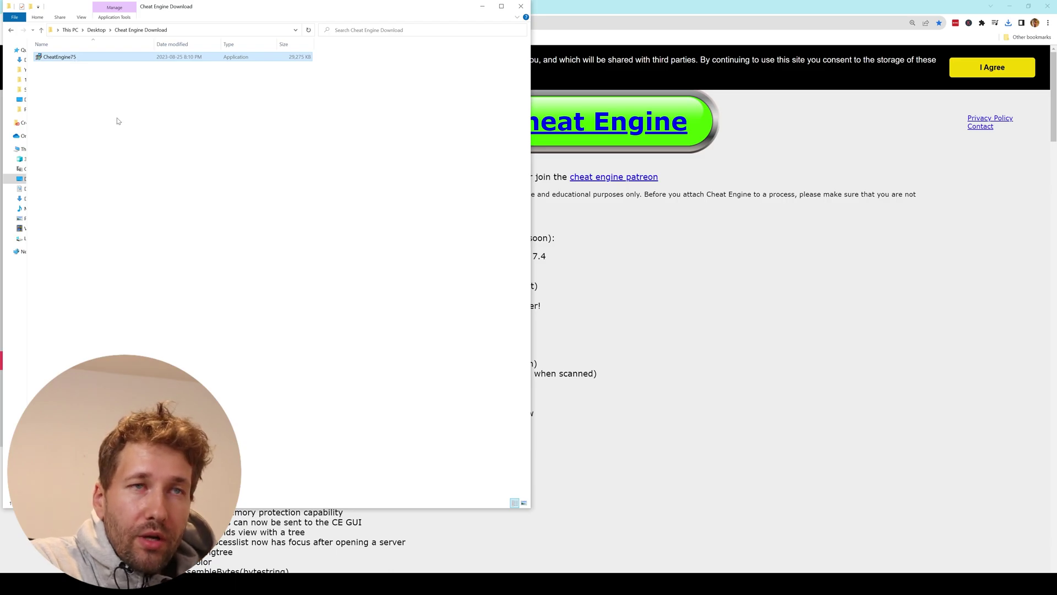
left_click(135, 249)
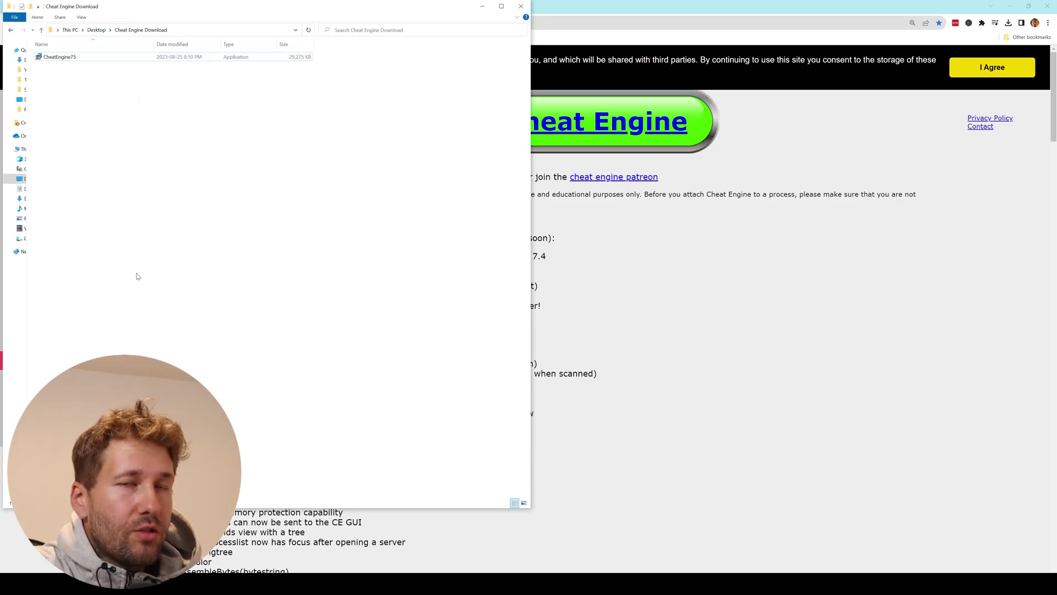
Find Windows Defender Firewall via search and turn it off for private and public networks.
key("super")
type("windows defender")
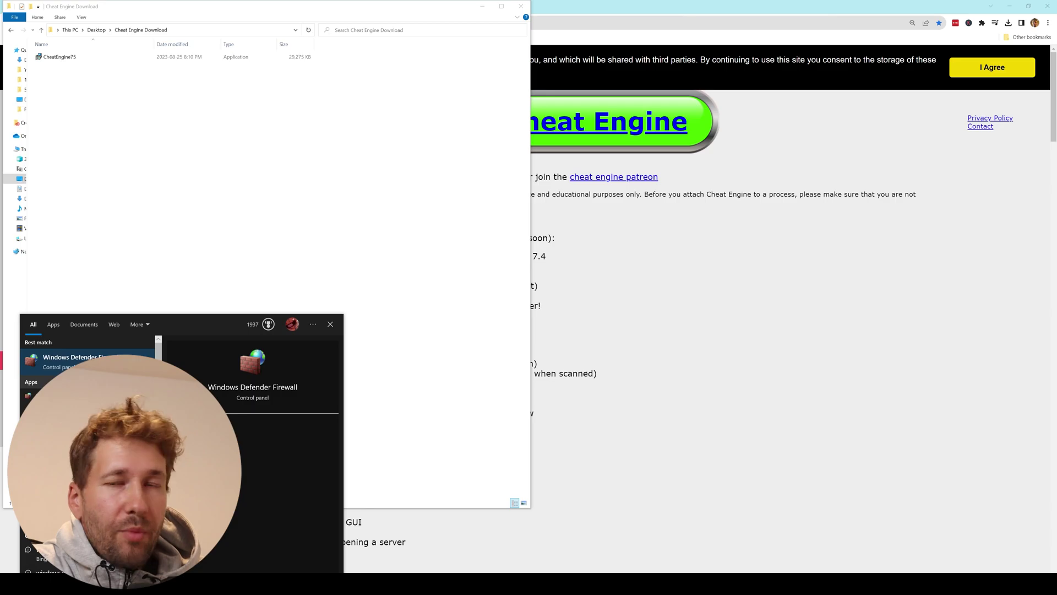
key("Return")
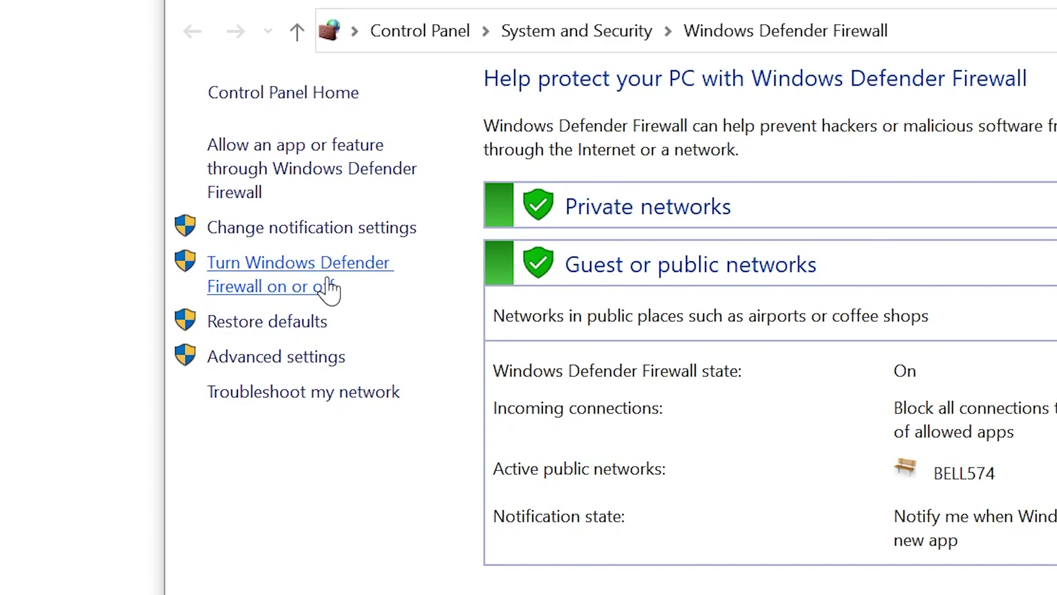
left_click(330, 288)
left_click(125, 258)
left_click(122, 425)
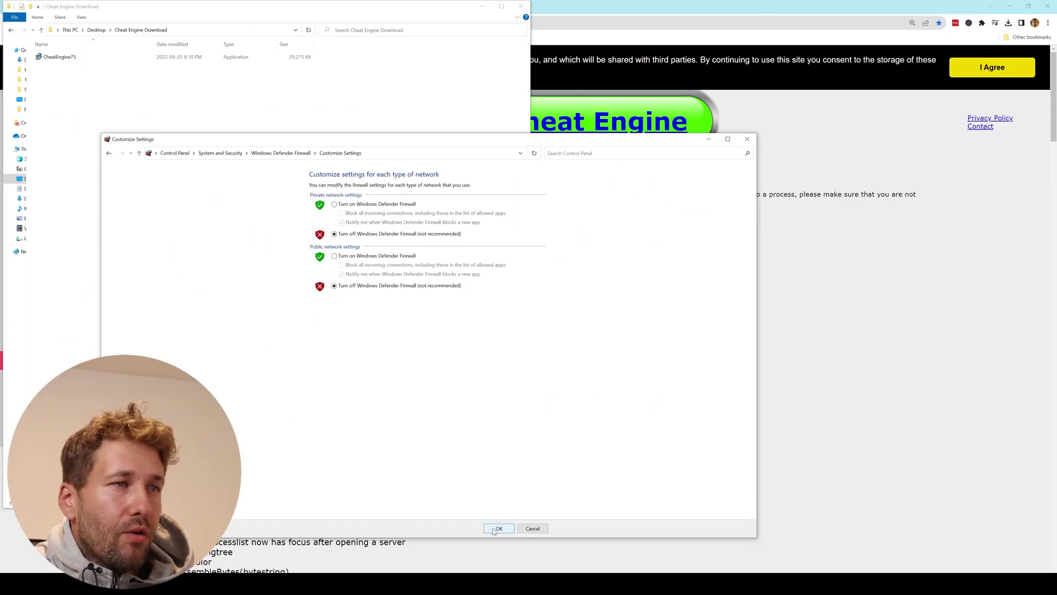
left_click(497, 528)
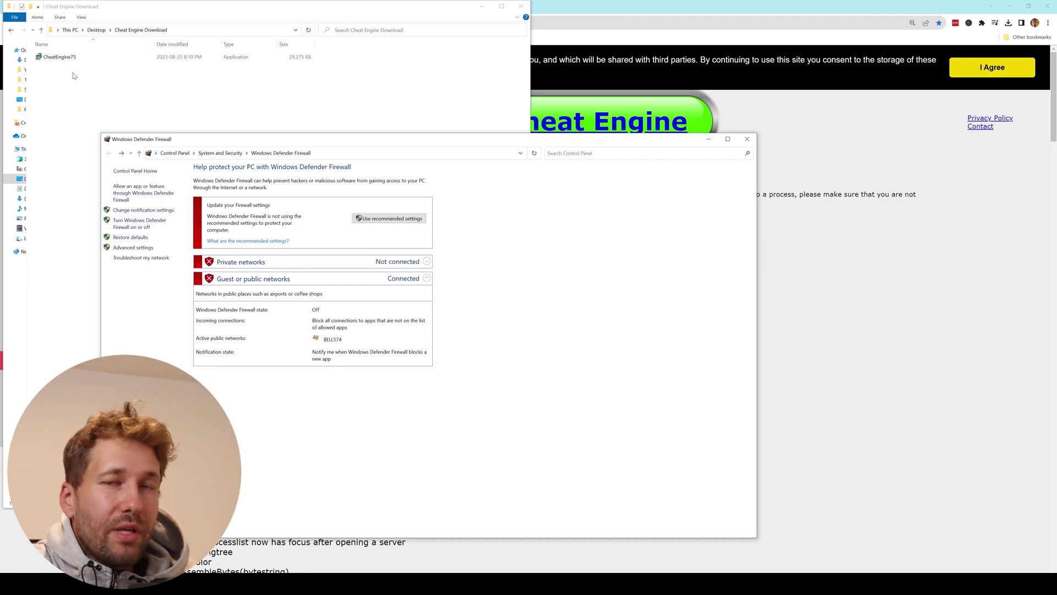
left_click(50, 57)
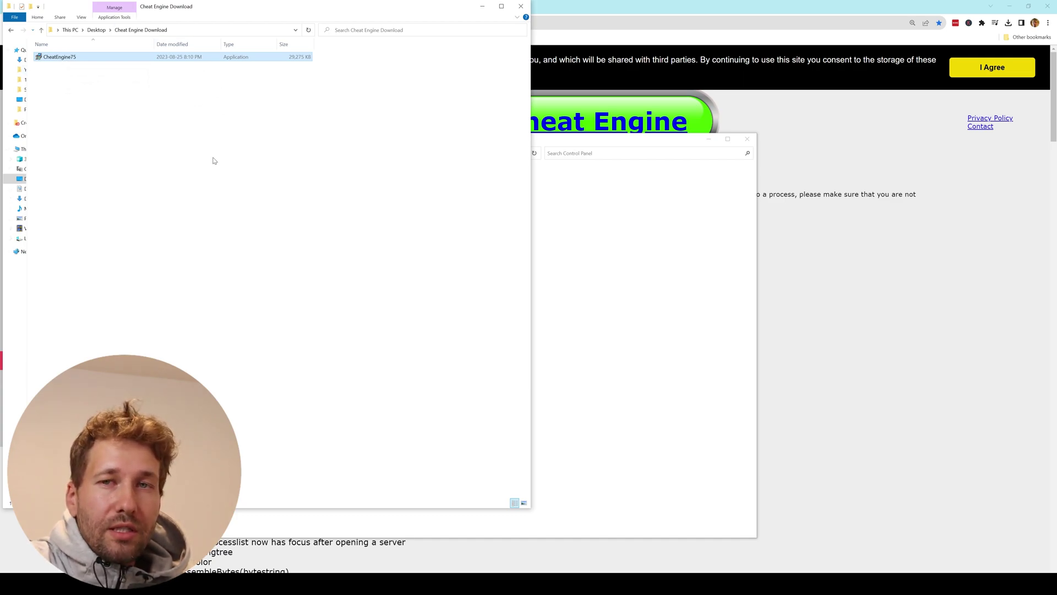
Run CheatEngine75 and install it, declining McAfee WebAdvisor and skipping the Avast offer.
left_click(87, 84)
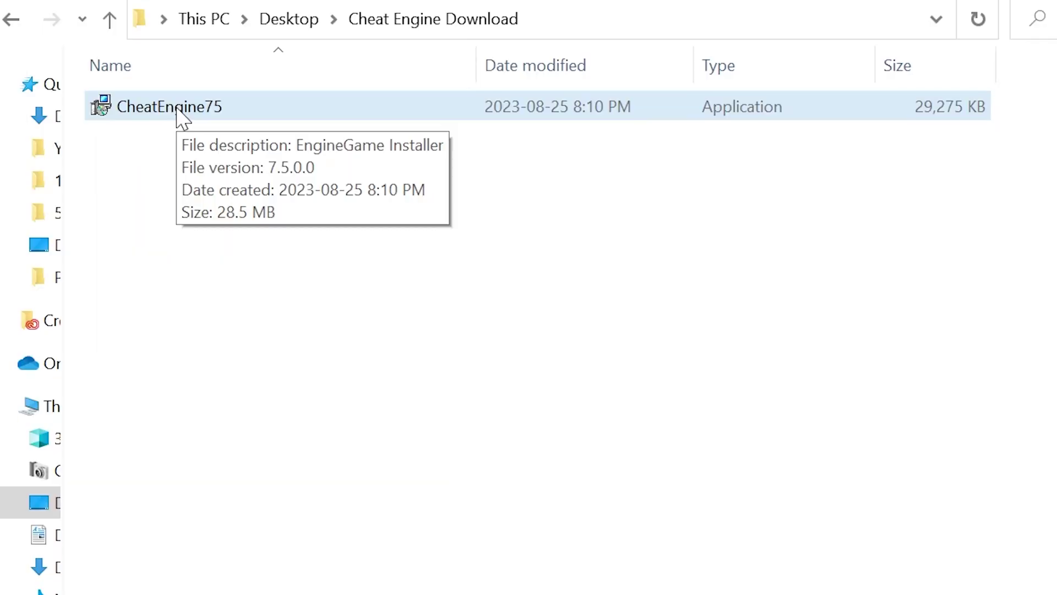
double_click(181, 114)
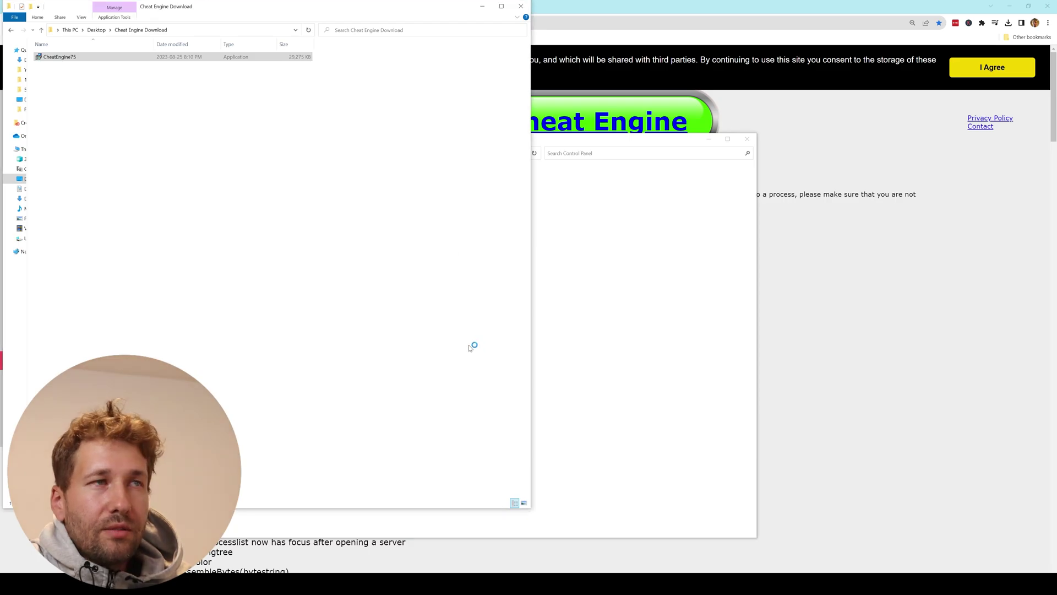
left_click(543, 314)
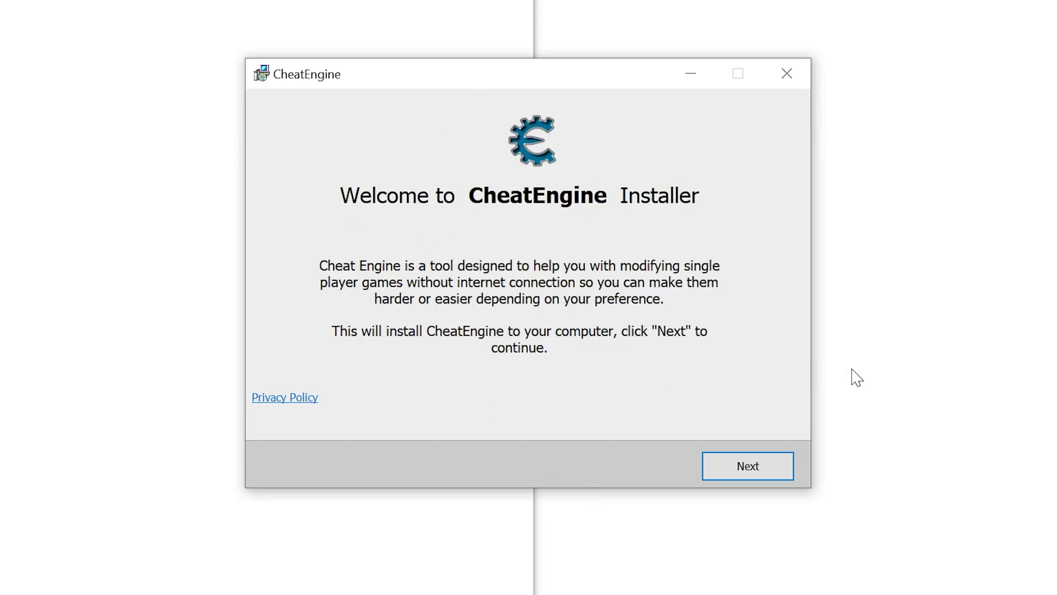
left_click(742, 466)
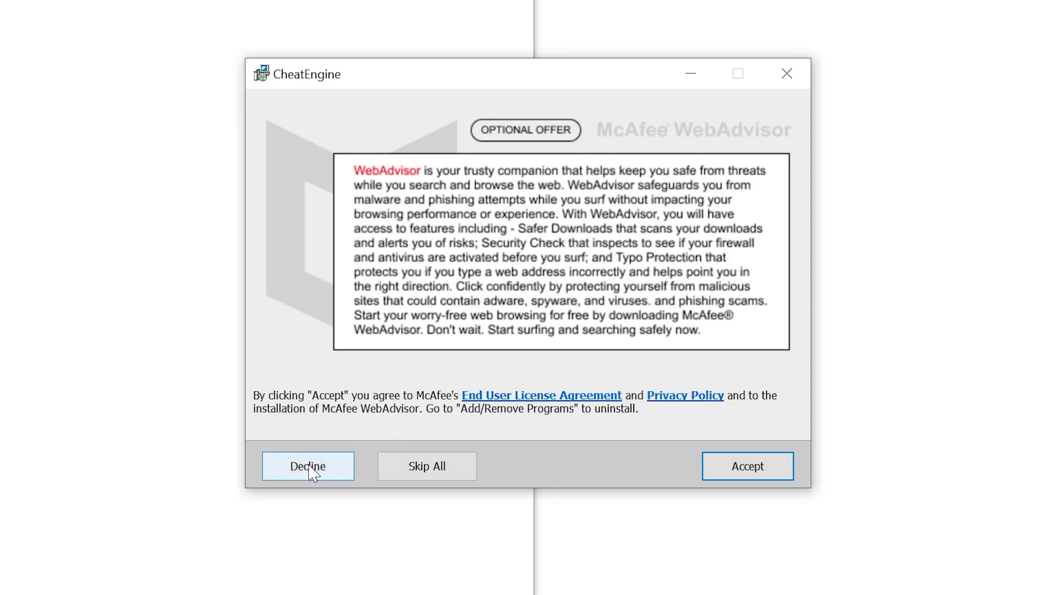
left_click(312, 469)
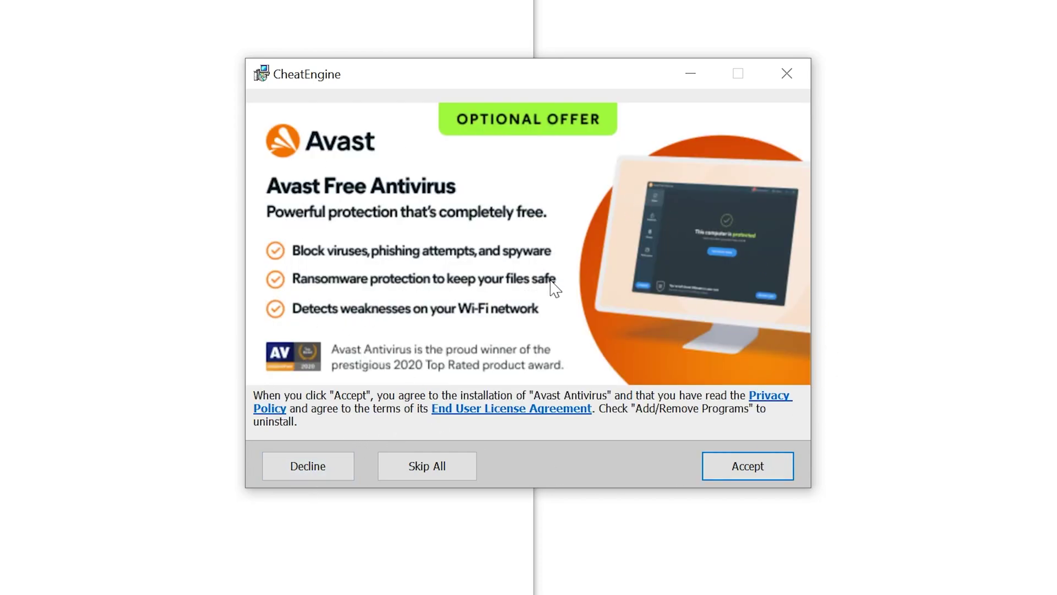
left_click(457, 468)
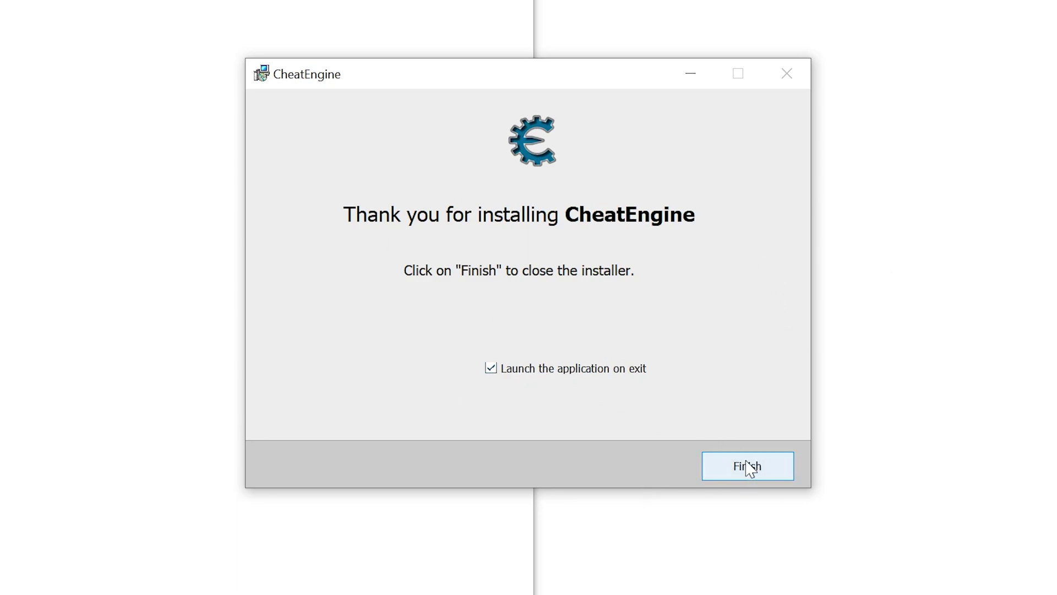
Finish the installer to launch Cheat Engine, dismiss the CEShare prompt, and move its window left.
left_click(765, 468)
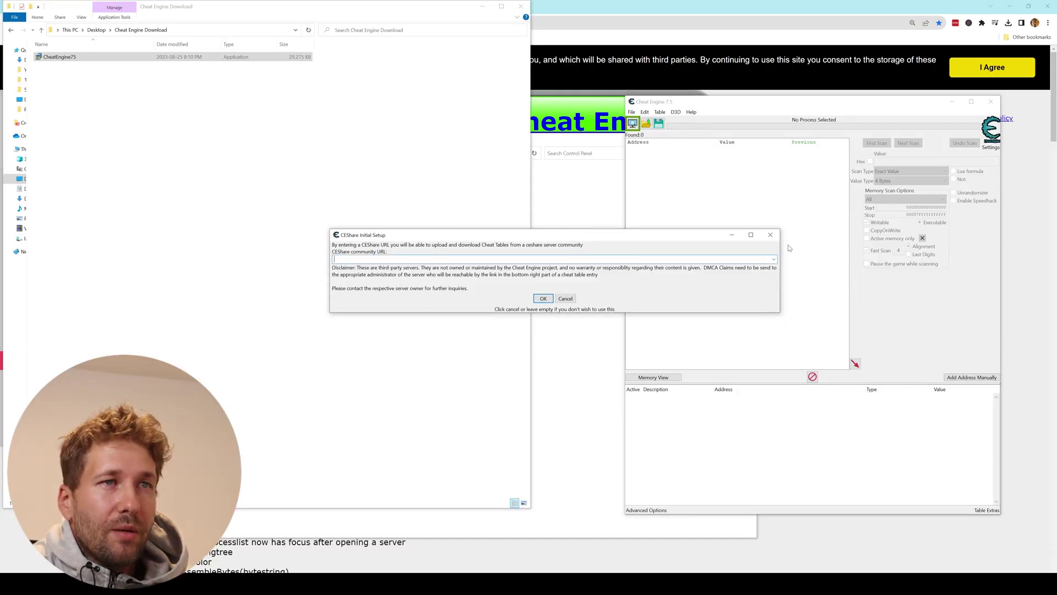
left_click(770, 234)
left_click_drag(776, 102, 292, 86)
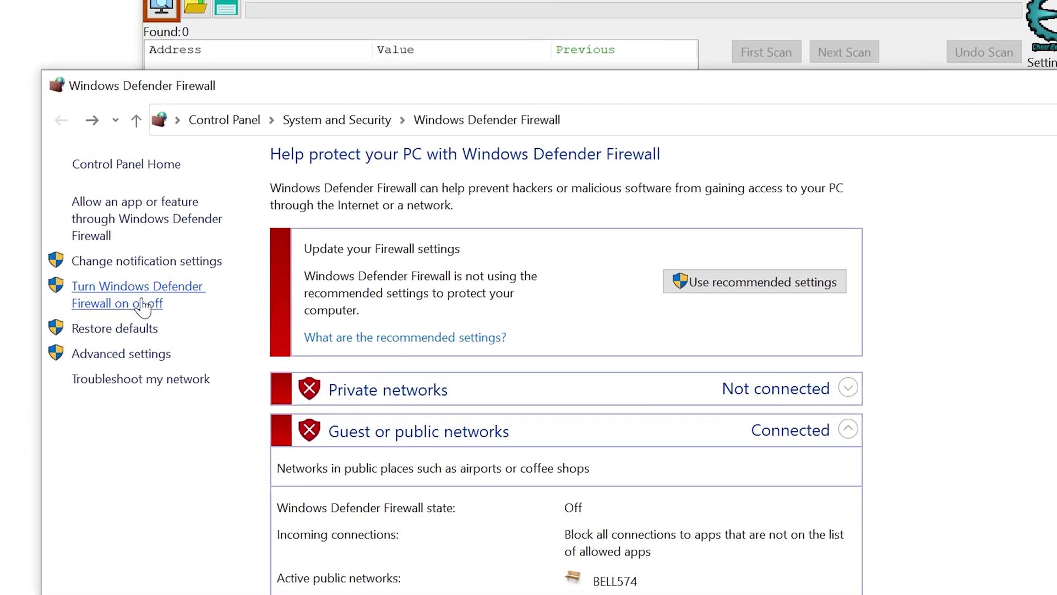
Turn Windows Defender Firewall back on for private and public networks and close it.
left_click(122, 321)
left_click(489, 250)
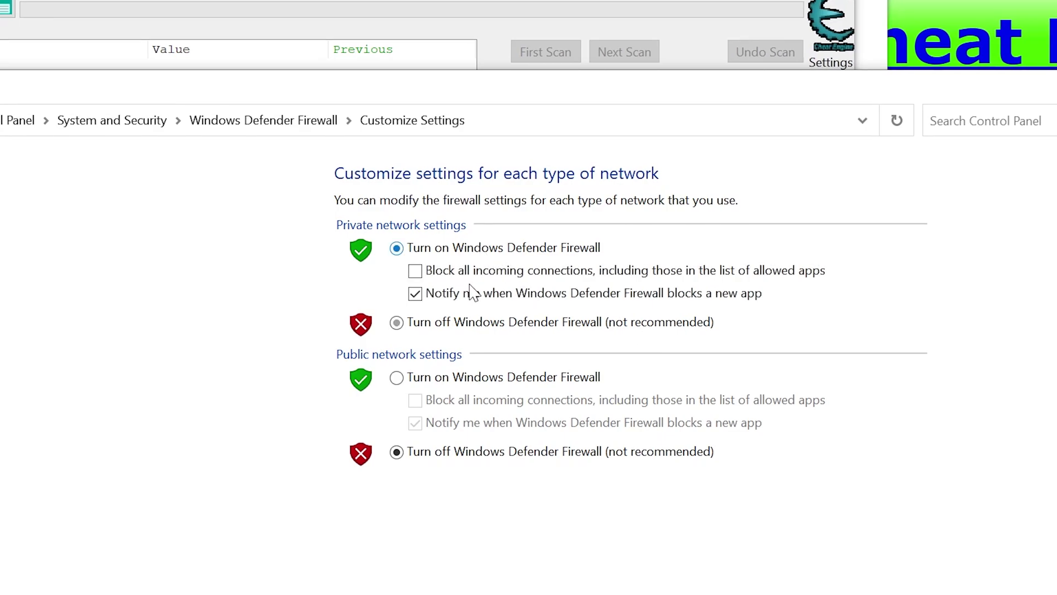
left_click(414, 379)
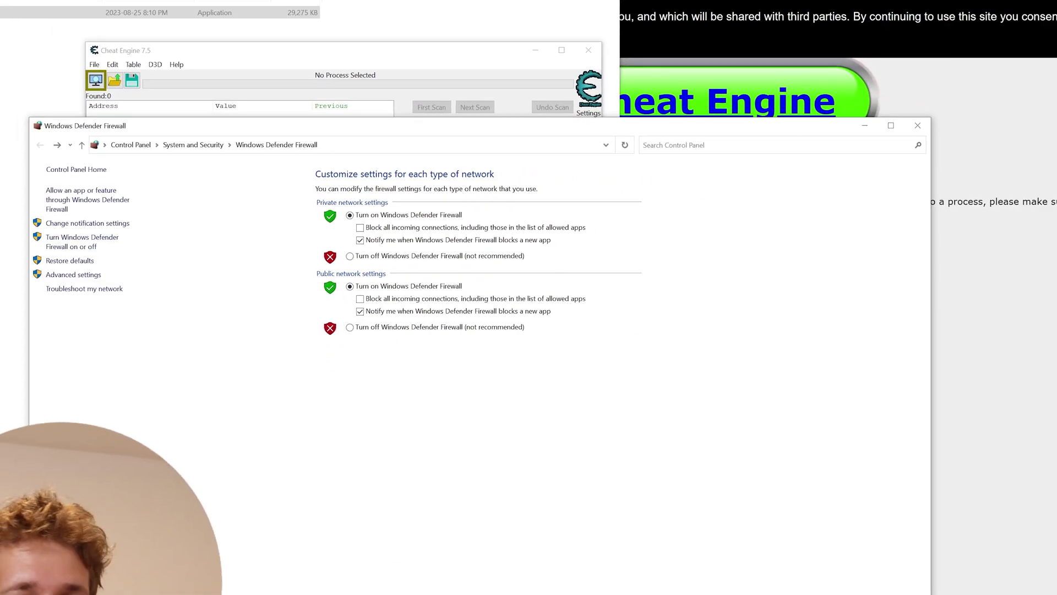
left_click(527, 378)
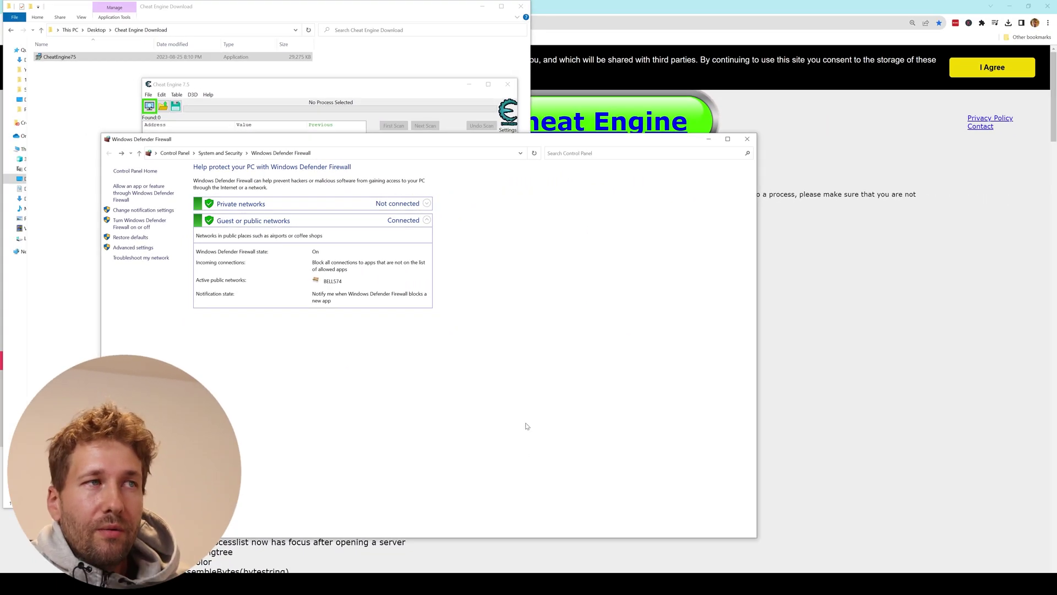
left_click(708, 139)
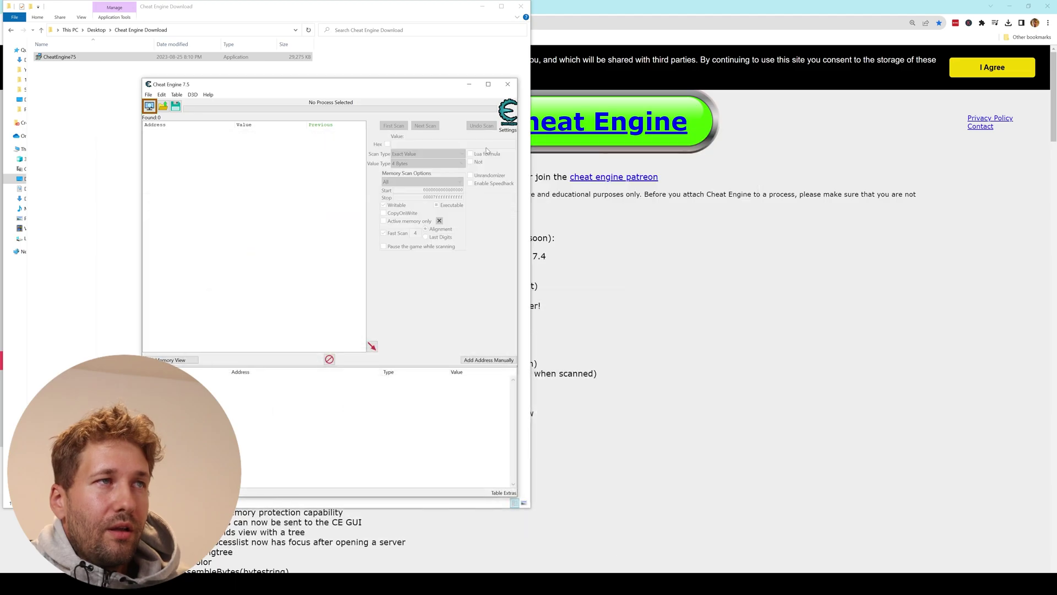
Move the Cheat Engine window down and to the right, out of the way.
left_click_drag(317, 91, 594, 189)
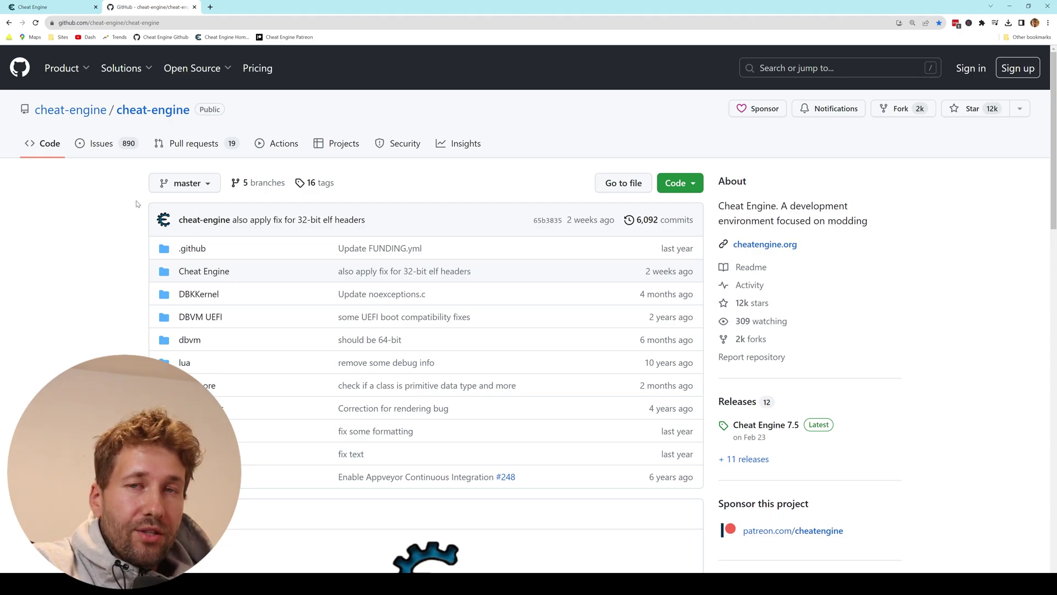
Scroll to the build instructions and follow the Lazarus 2.2.2 SourceForge link.
scroll(137, 204, "down", 20)
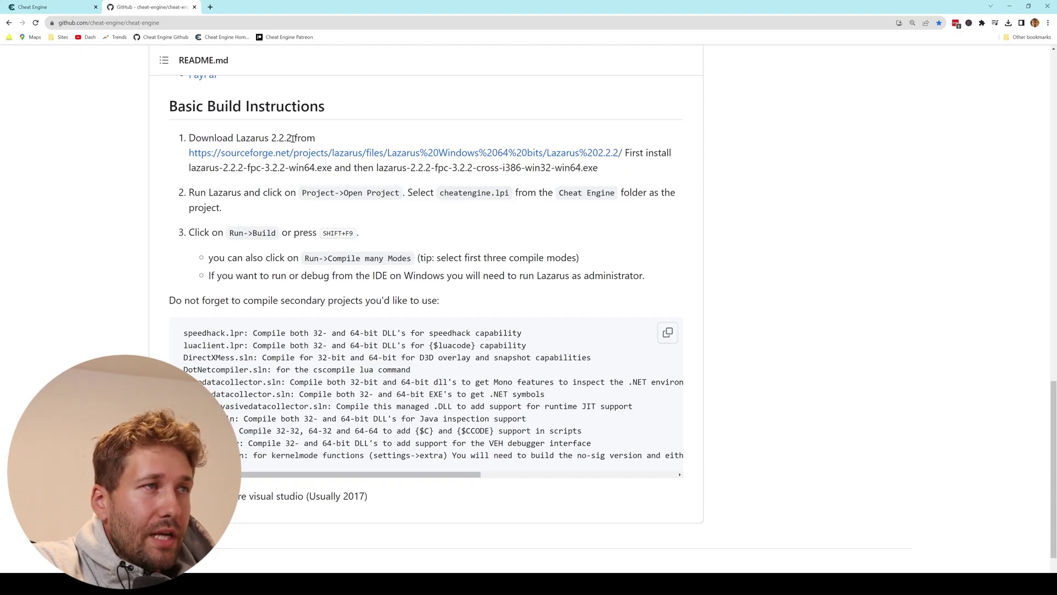
left_click(333, 155)
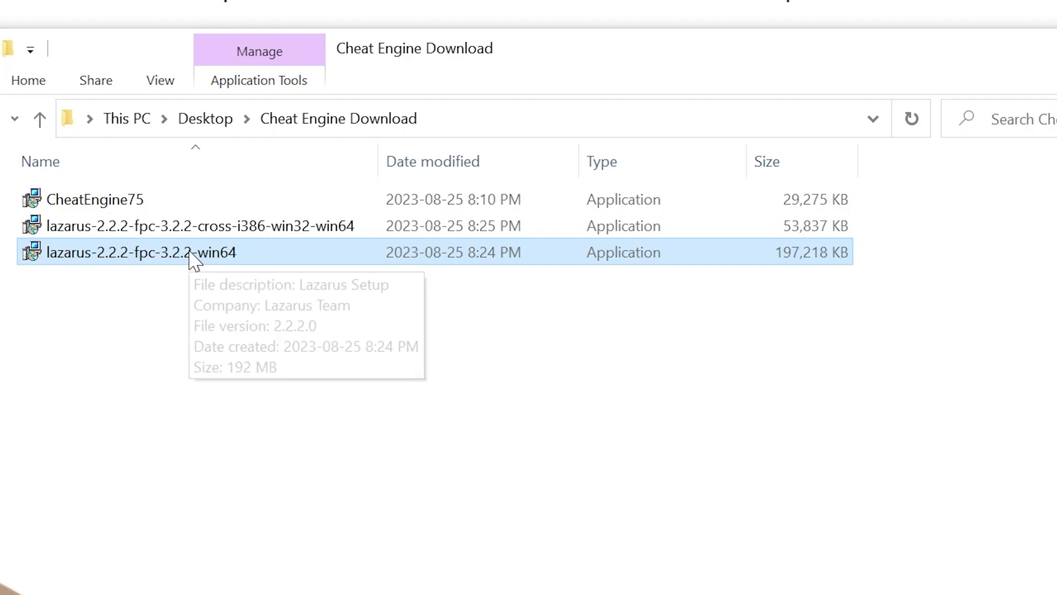
Install Lazarus 2.2.2 win64 with all default settings.
double_click(193, 253)
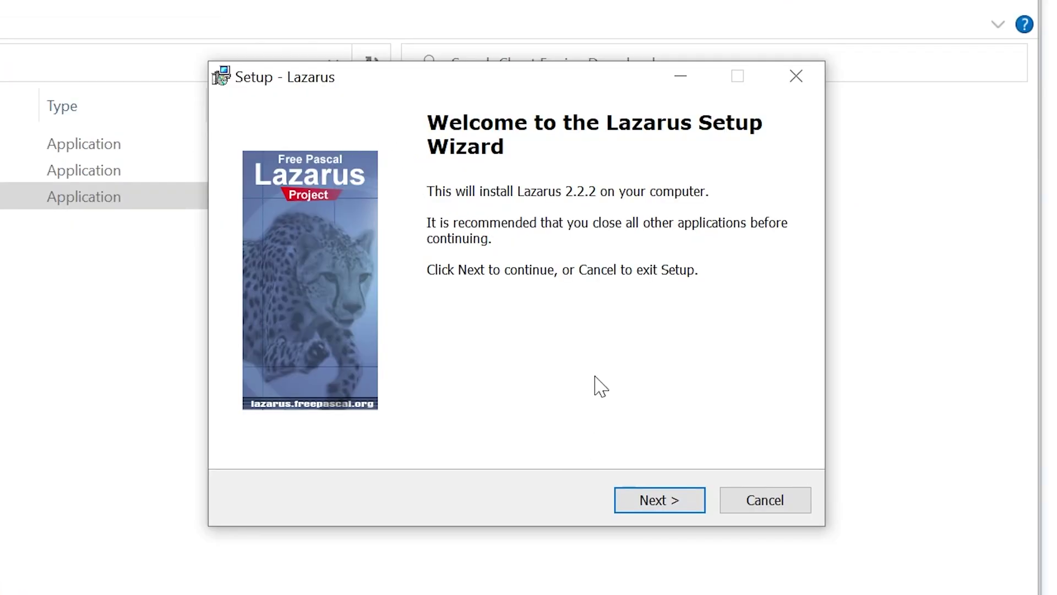
left_click(659, 499)
left_click(660, 501)
left_click(657, 502)
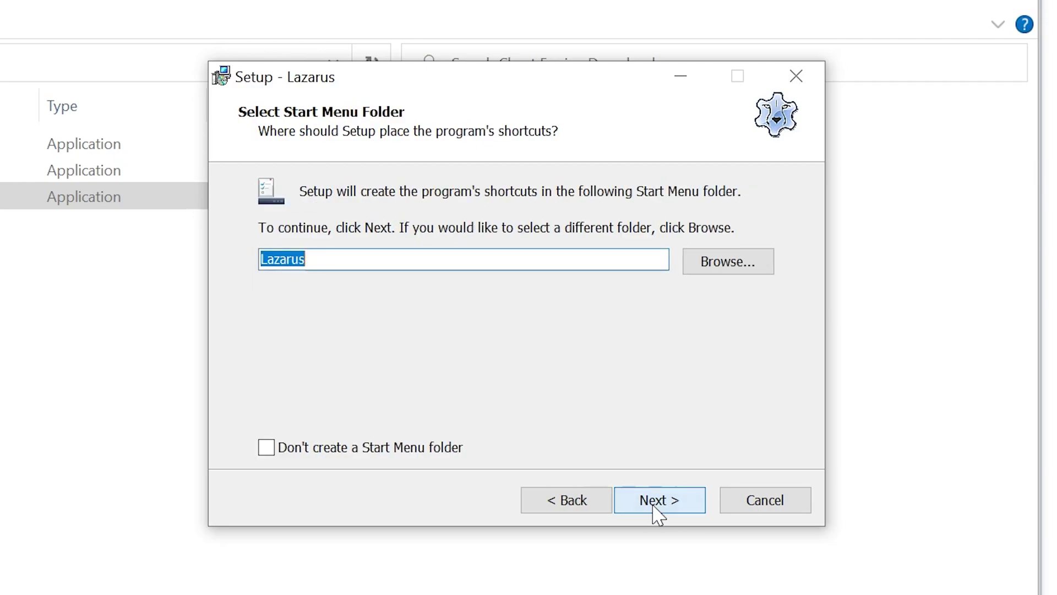
left_click(656, 502)
left_click(657, 502)
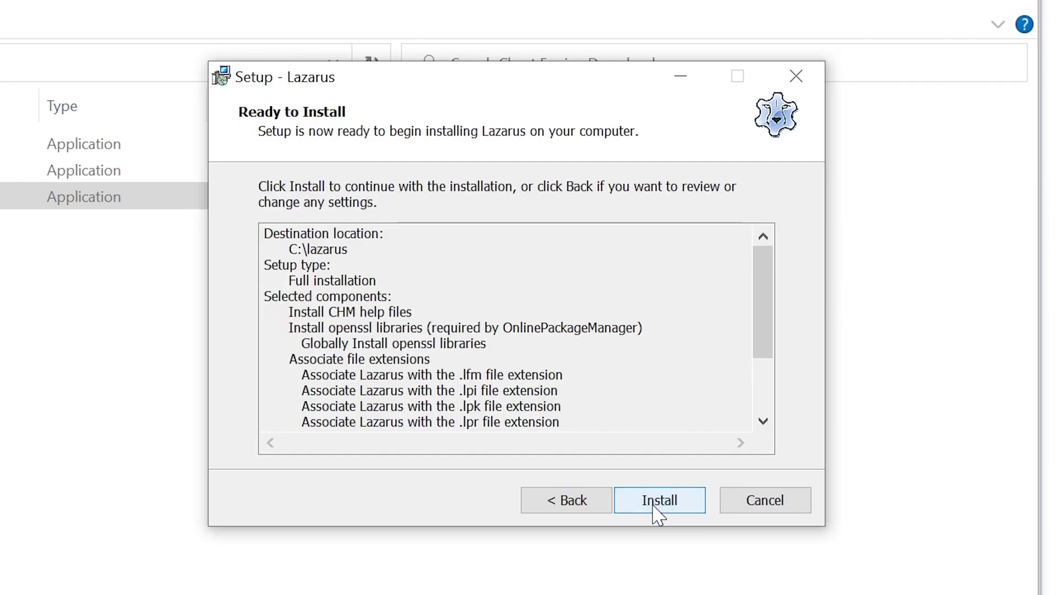
left_click(655, 508)
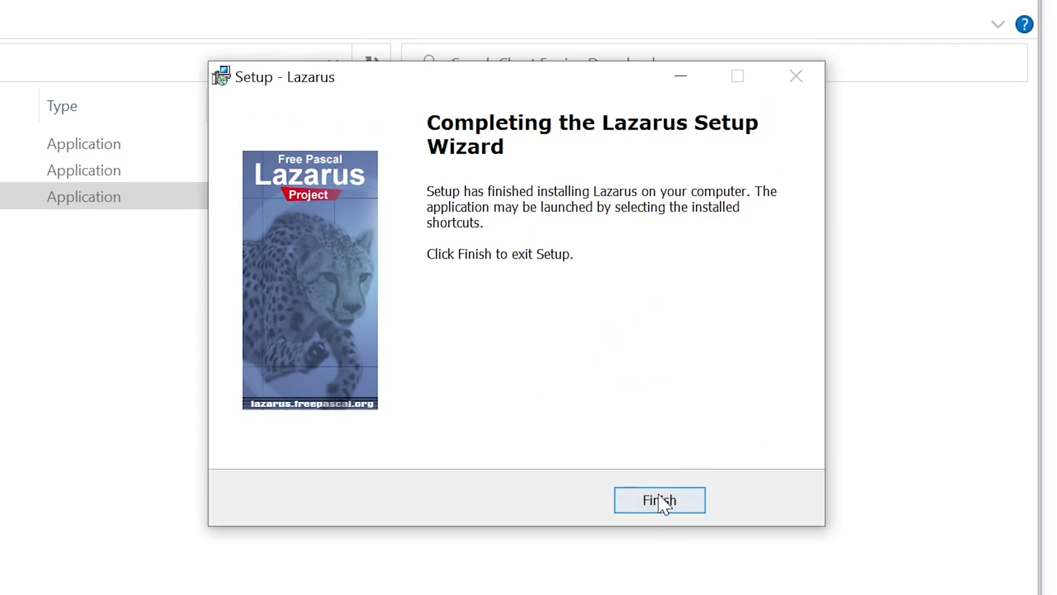
left_click(659, 501)
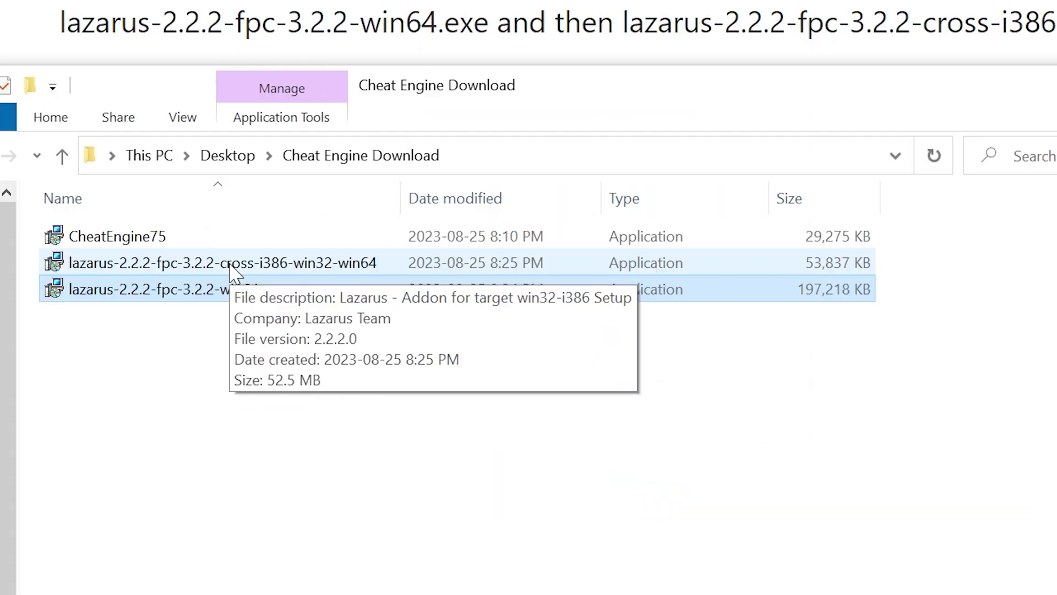
Install the Lazarus cross-i386-win32 addon into C:\lazarus.
double_click(230, 264)
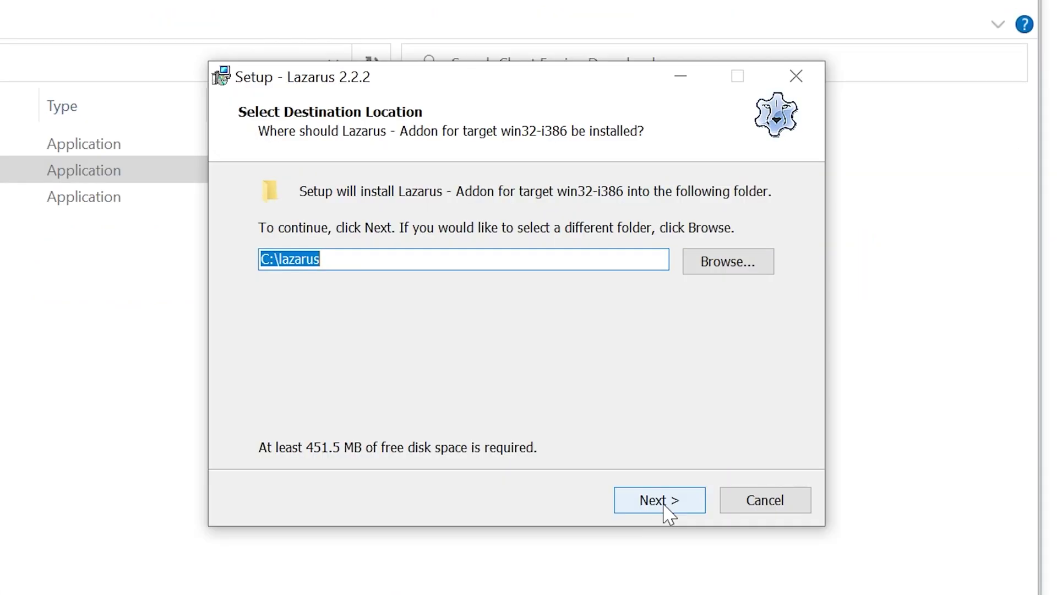
left_click(663, 503)
left_click(661, 504)
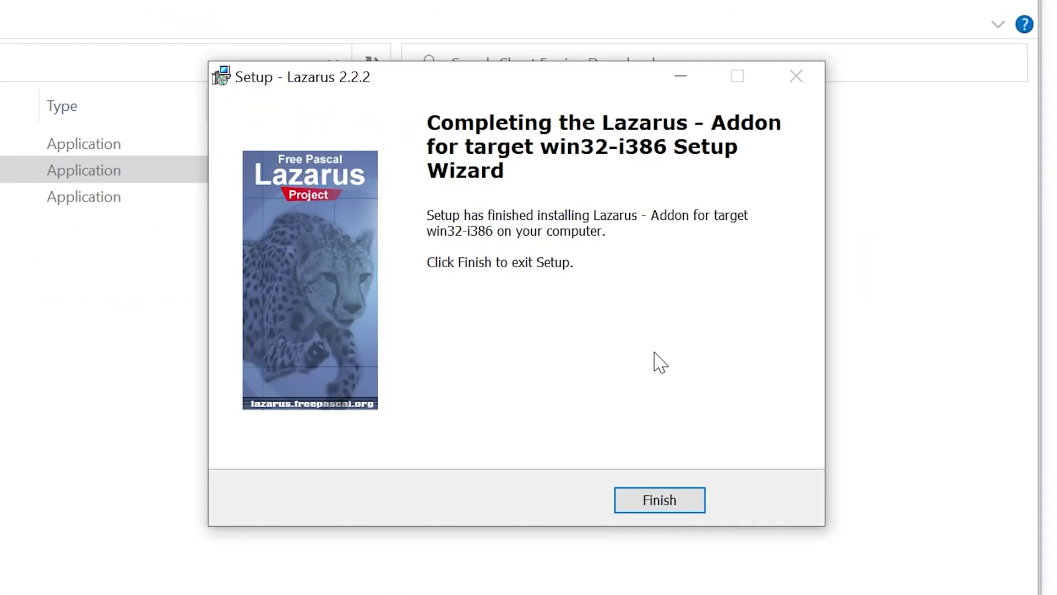
left_click(666, 503)
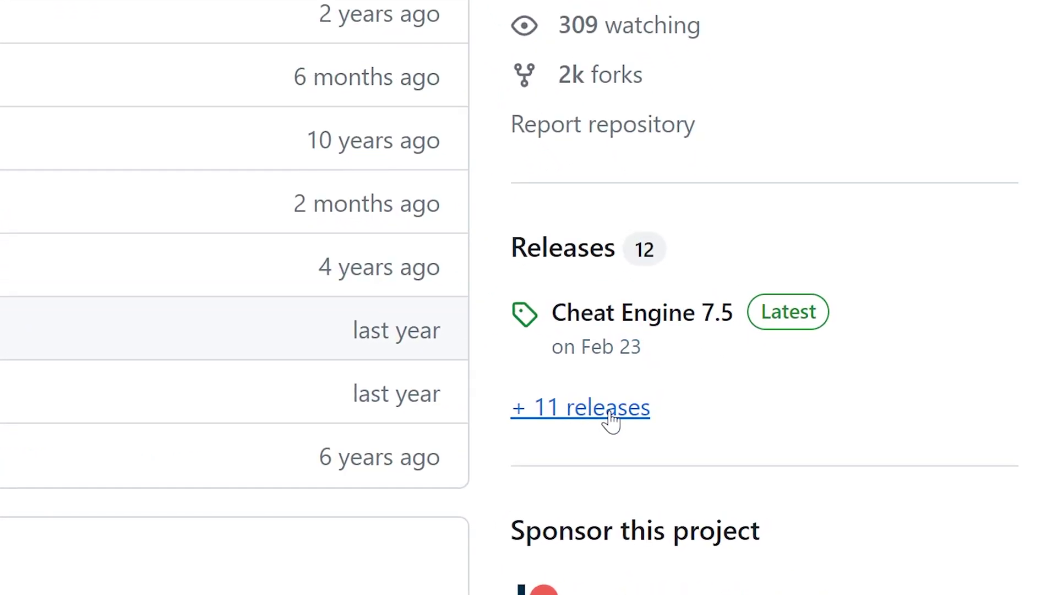
Save the Cheat Engine 7.5 'Source code (zip)' asset into Cheat Engine Download.
left_click(610, 419)
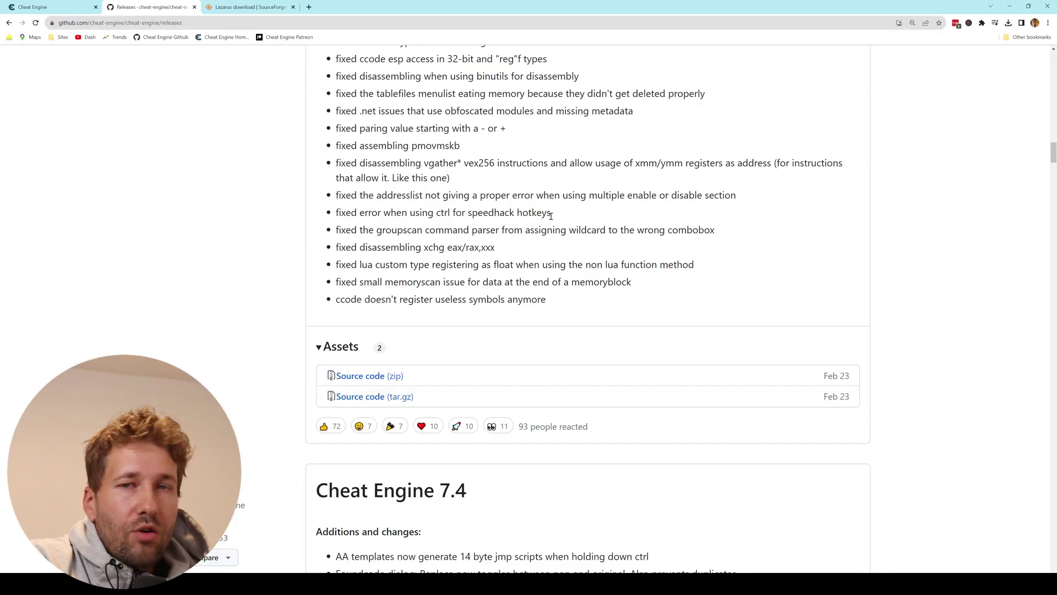
left_click(374, 377)
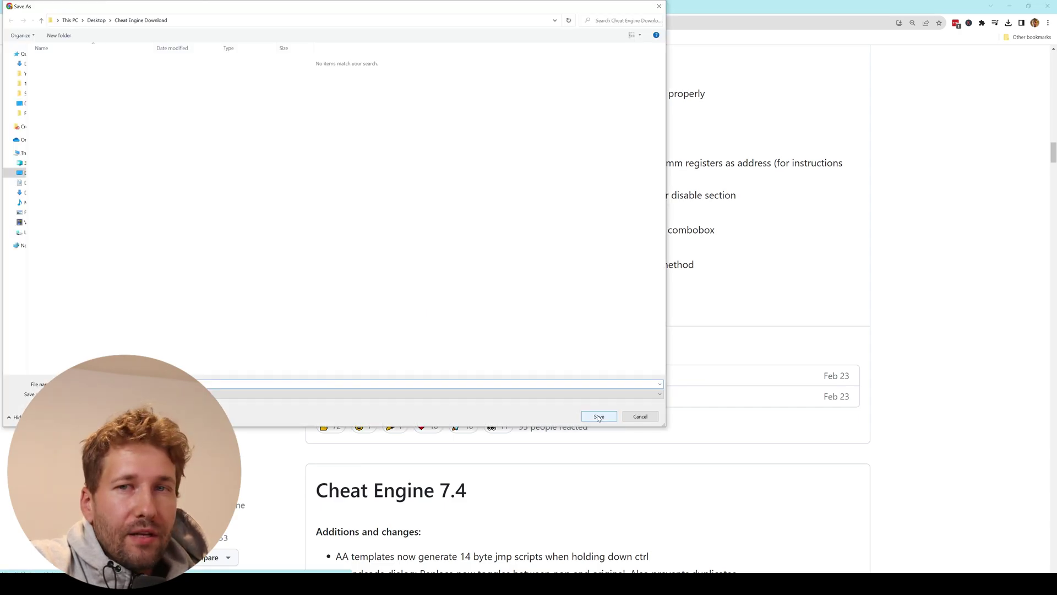
left_click(599, 417)
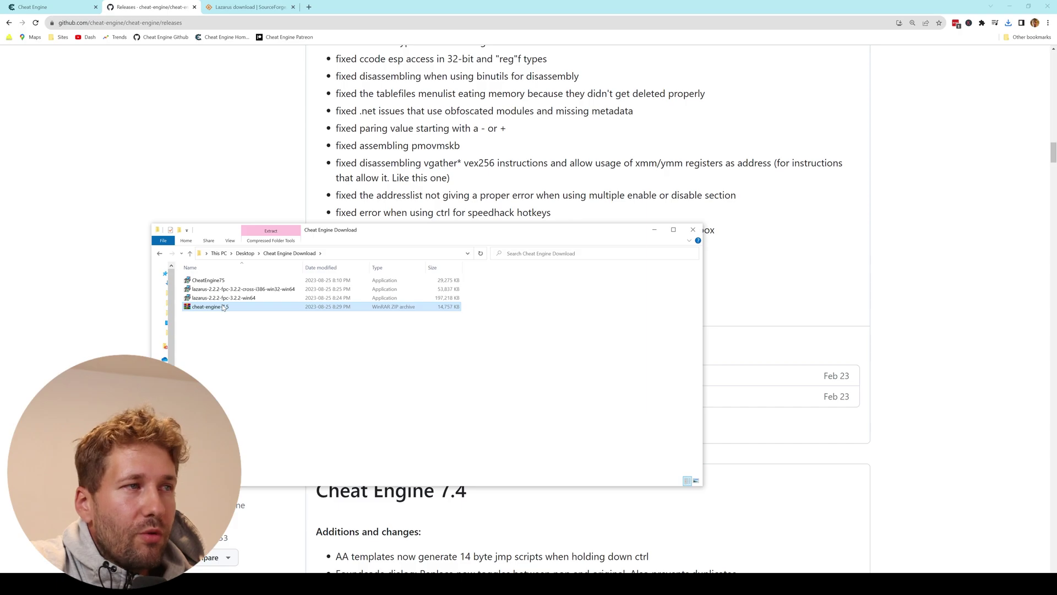
Extract the cheat-engine-7.5 folder from the zip with WinRAR into Cheat Engine Download.
double_click(223, 307)
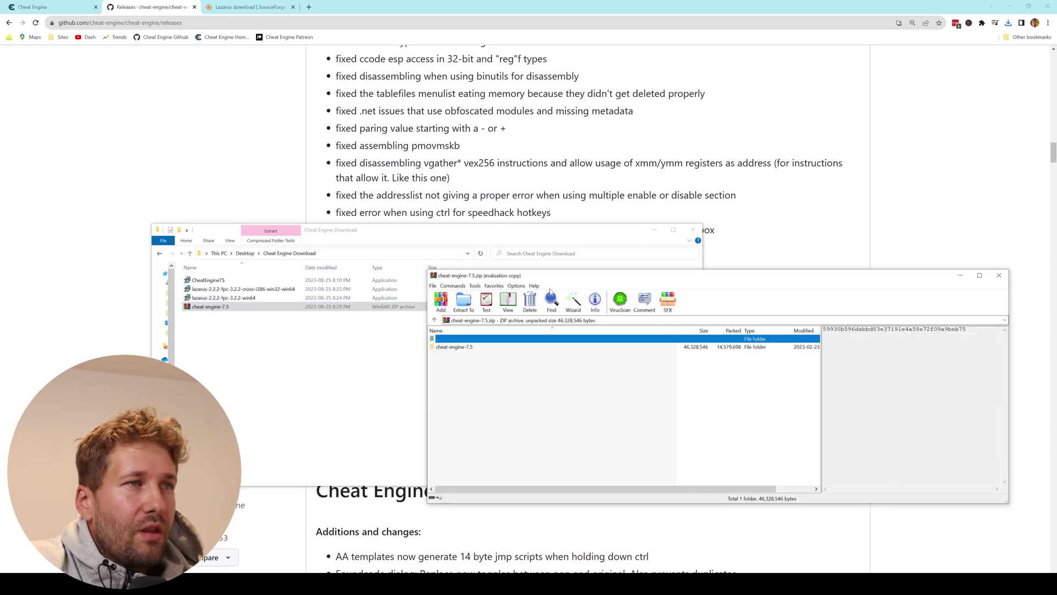
left_click_drag(450, 351, 351, 345)
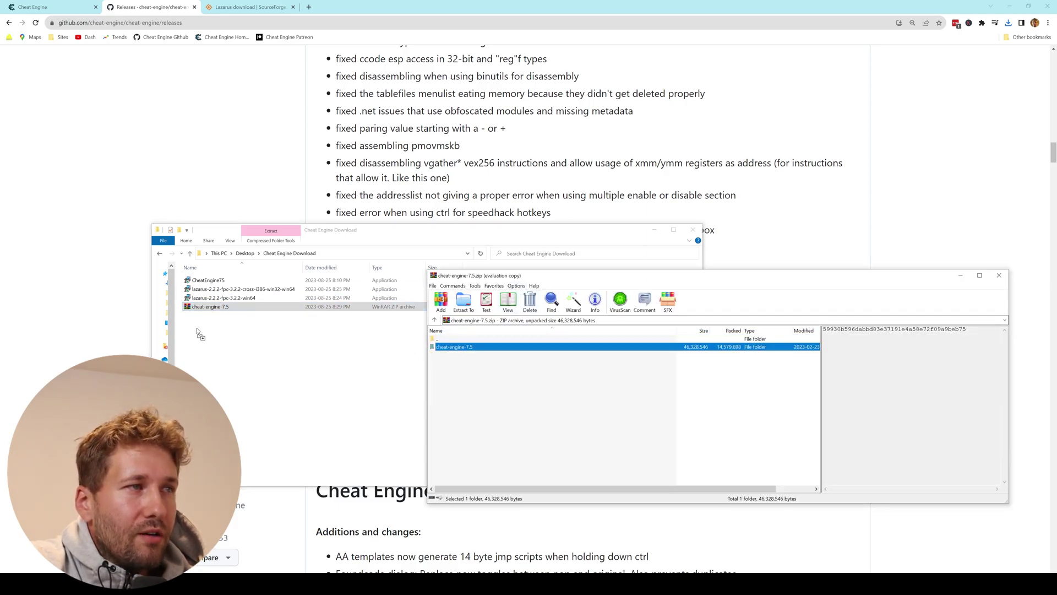
left_click_drag(199, 333, 199, 333)
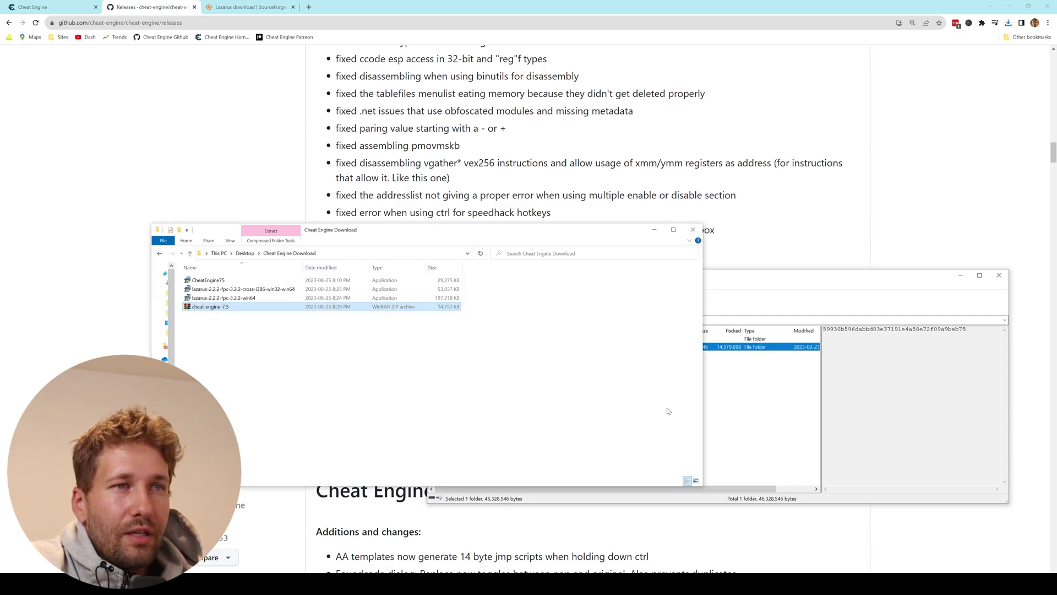
left_click(248, 309)
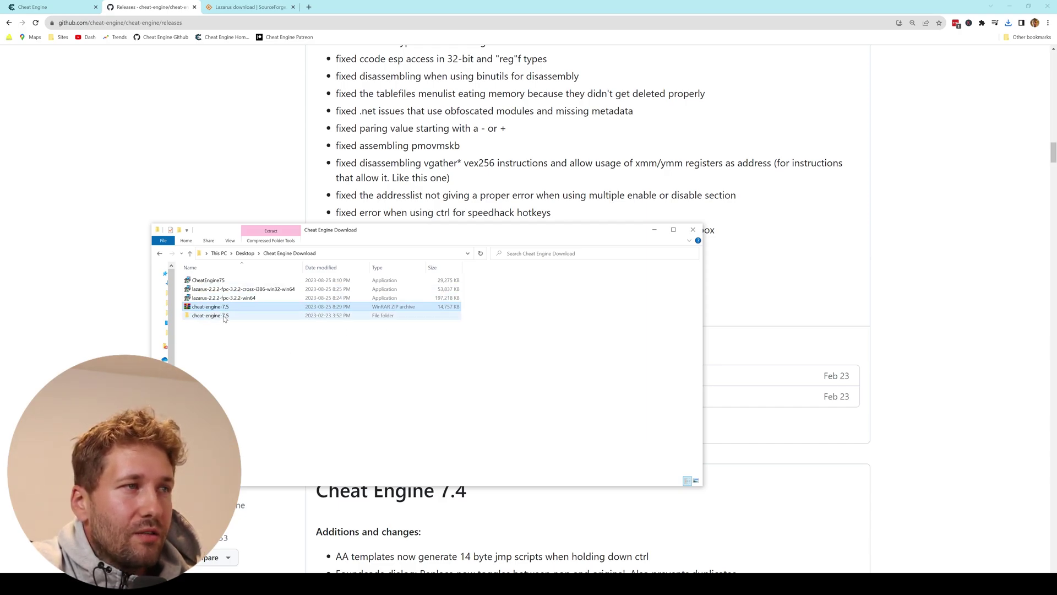
In Lazarus, open project cheatengine.lpi from cheat-engine-7.5\Cheat Engine.
left_click(222, 316)
double_click(223, 316)
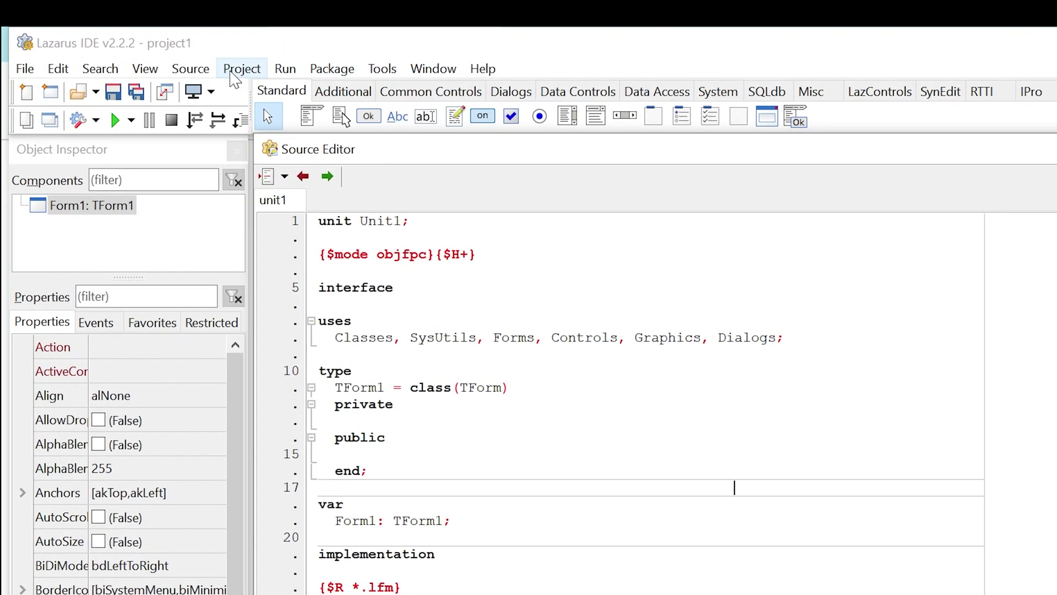
left_click(226, 70)
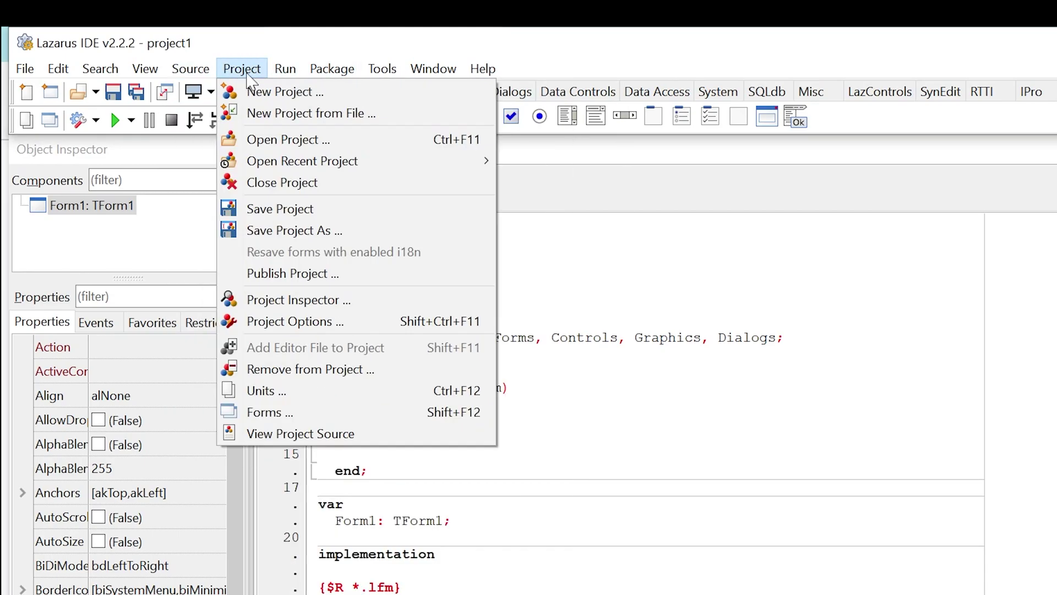
left_click(342, 142)
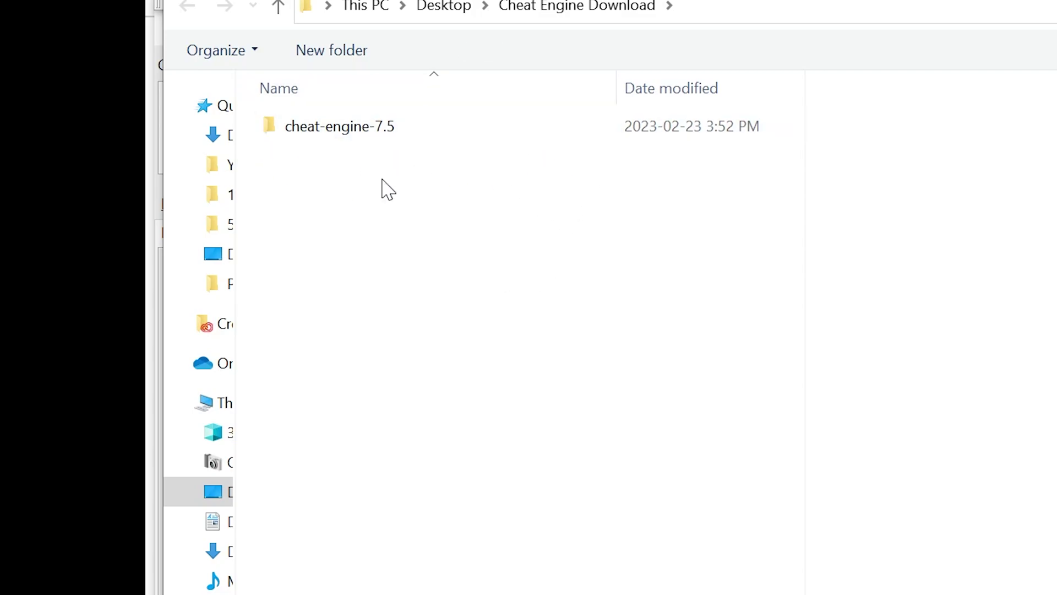
double_click(379, 131)
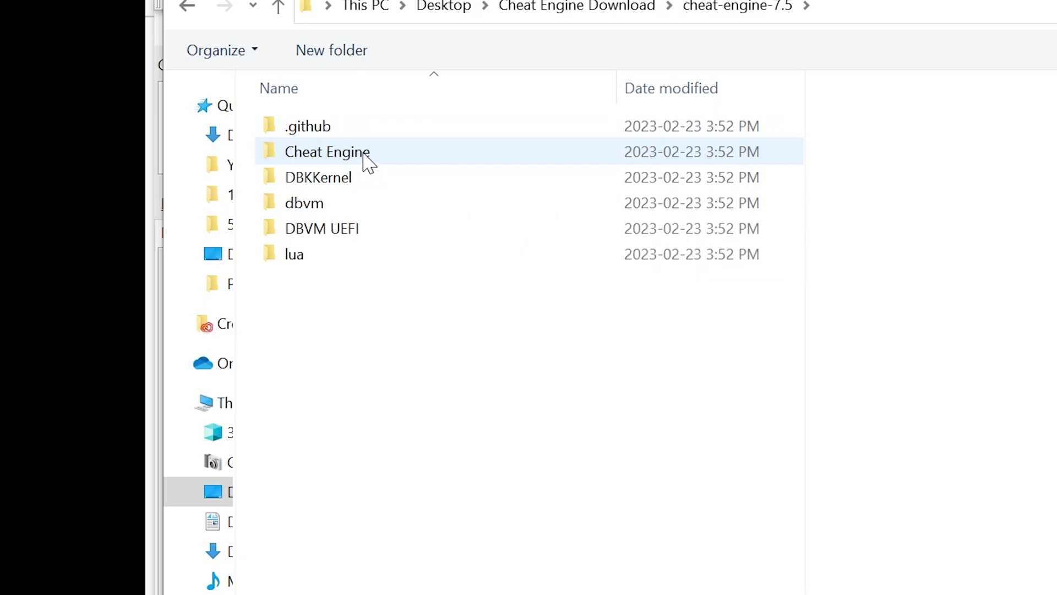
double_click(366, 161)
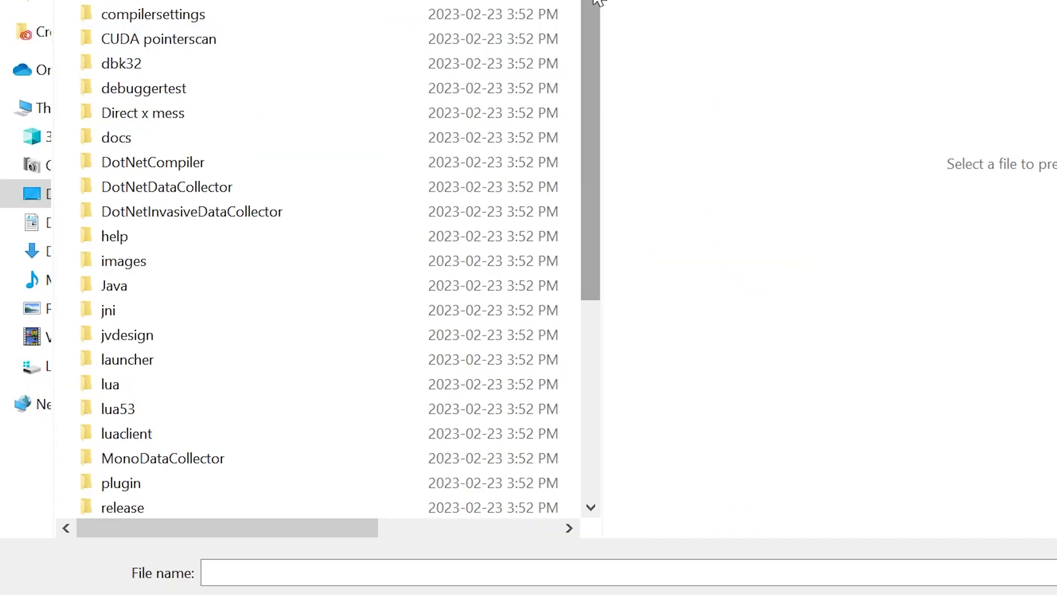
left_click_drag(592, 5, 585, 217)
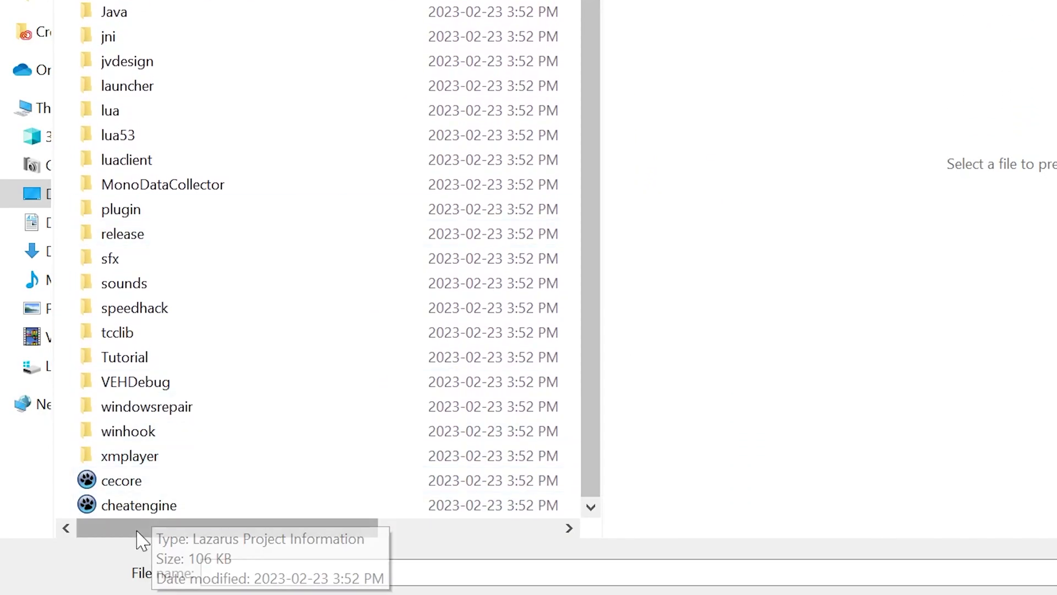
left_click(158, 503)
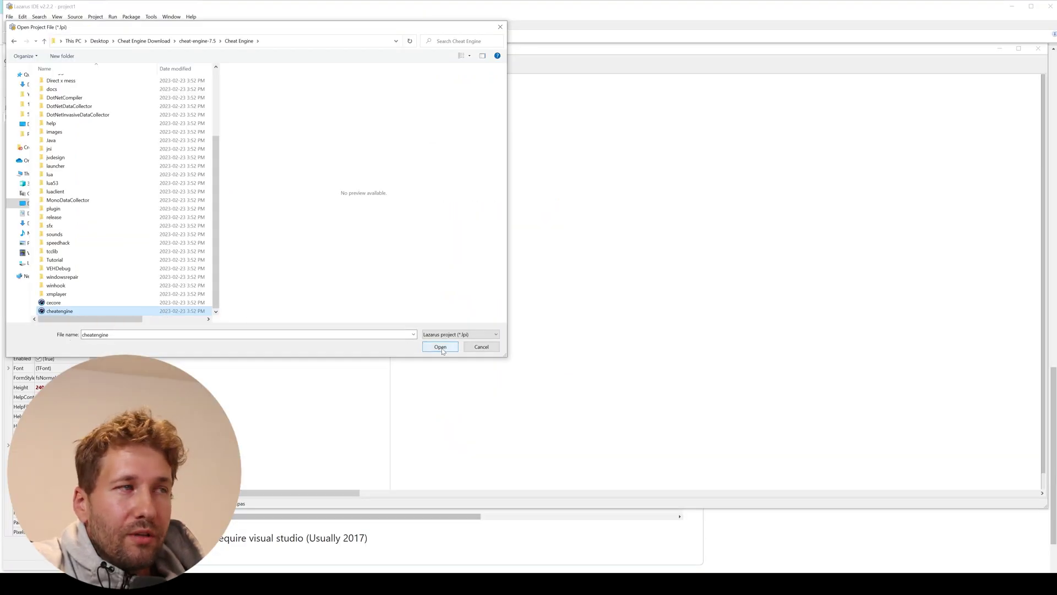
Load the cheatengine project and compile its Release 32-Bit, Release 64-Bit and Release 64-Bit O4 AVX2 modes together.
left_click(440, 347)
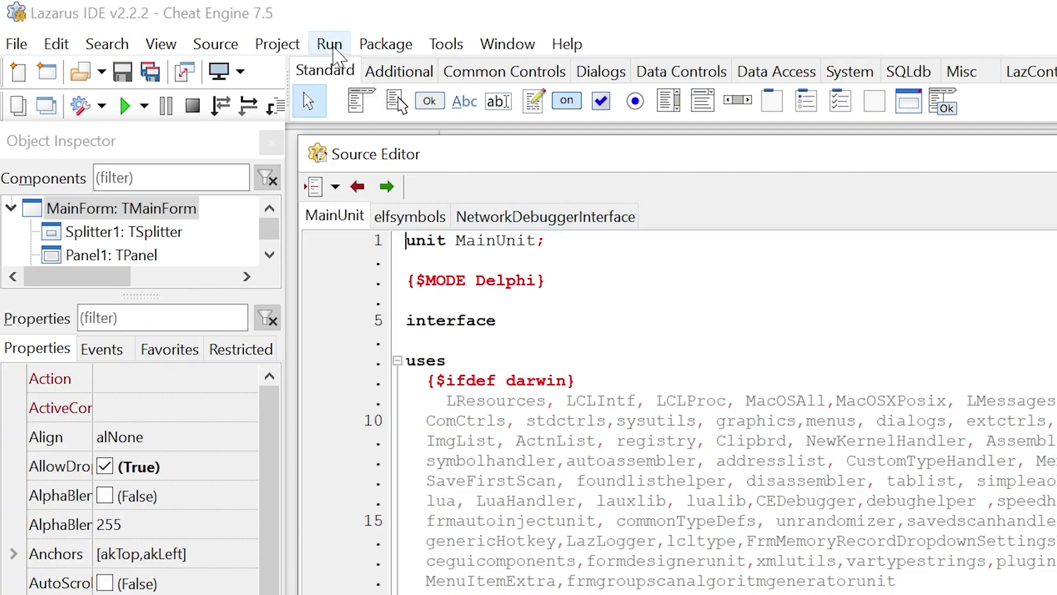
left_click(331, 46)
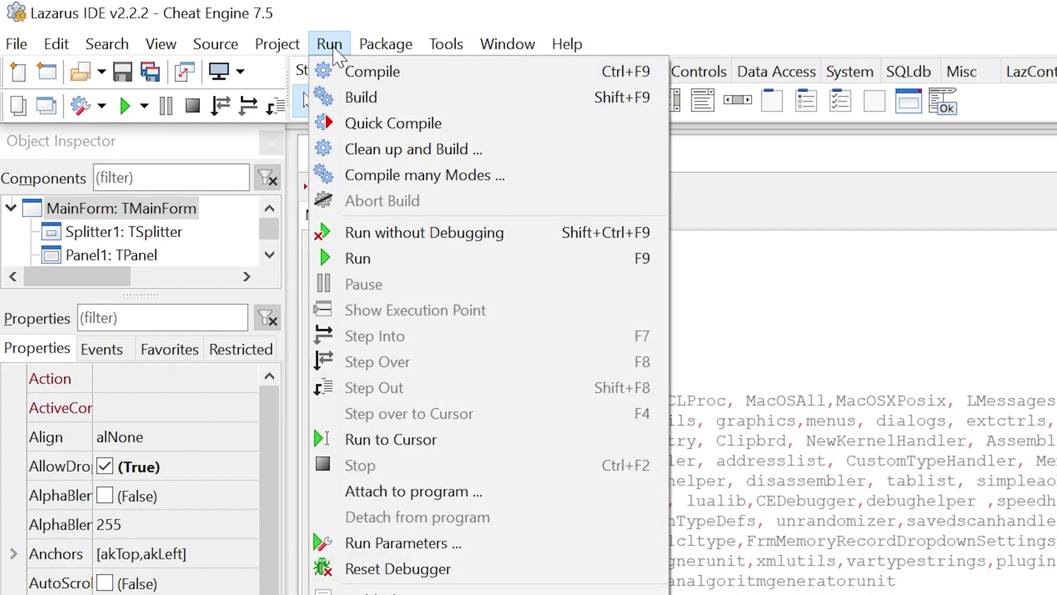
left_click(514, 168)
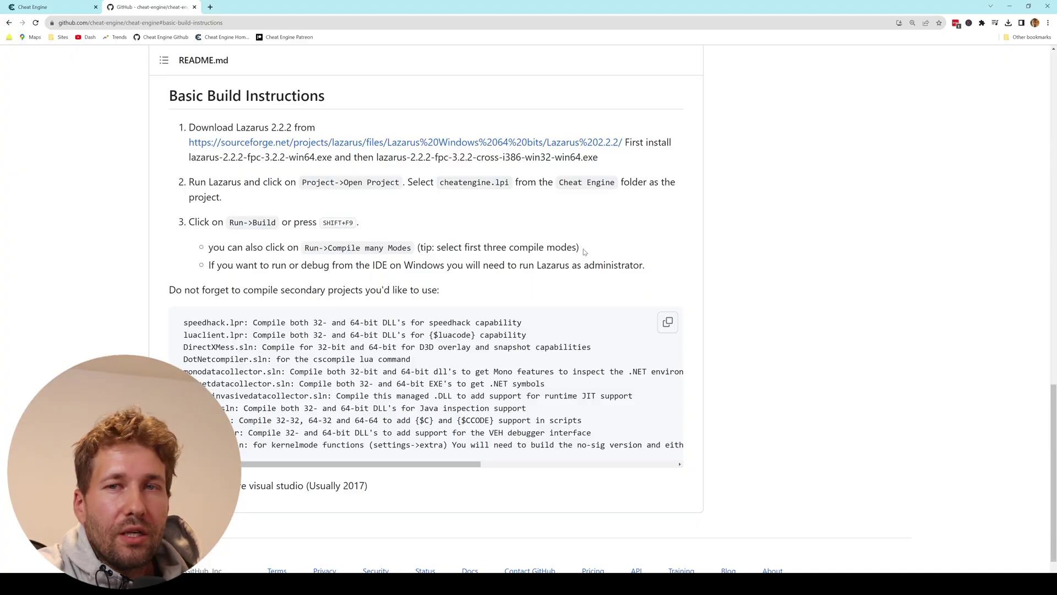
left_click_drag(579, 247, 417, 247)
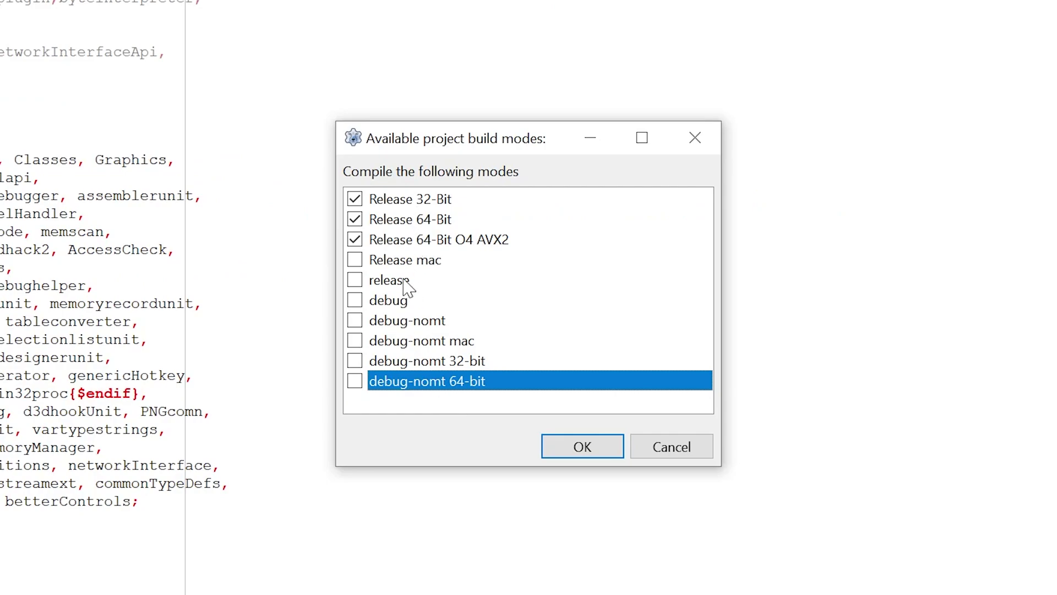
left_click(418, 205)
left_click(435, 220)
left_click(460, 240)
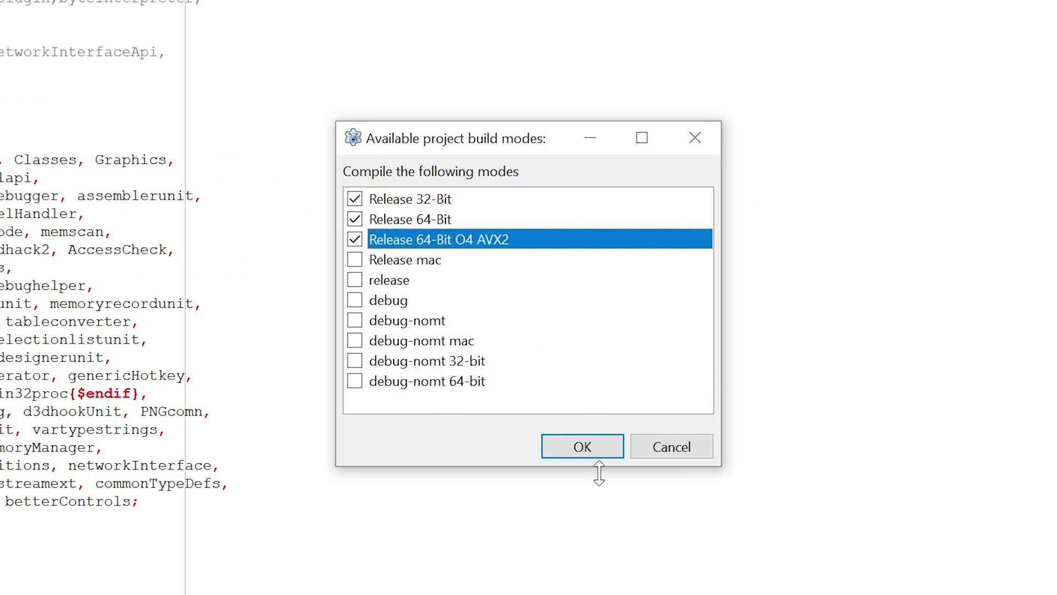
left_click(597, 454)
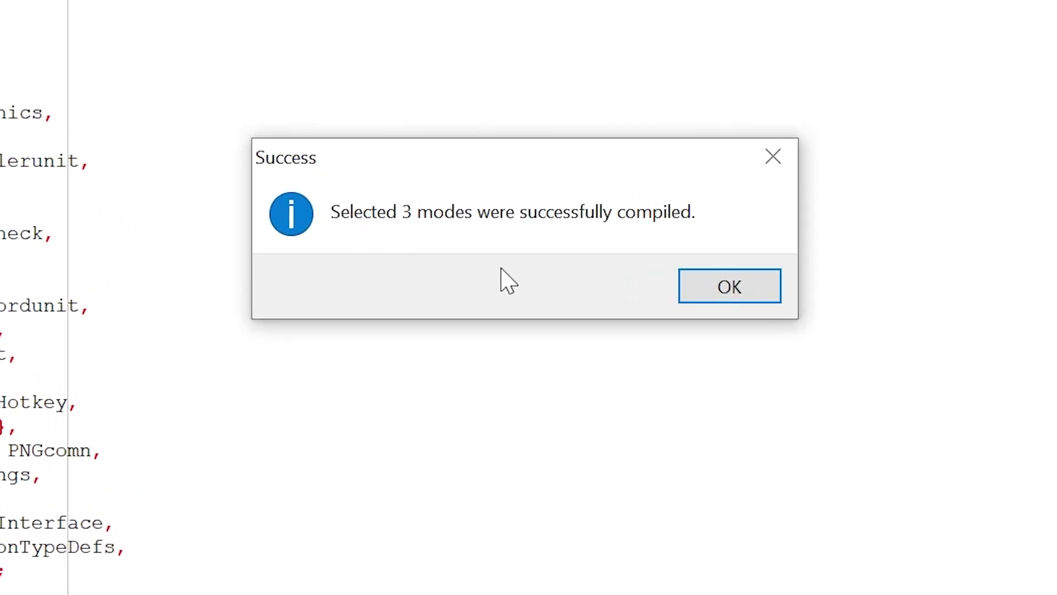
Dismiss the compile success message and open cheat-engine-7.5\Cheat Engine\bin in File Explorer.
left_click(744, 298)
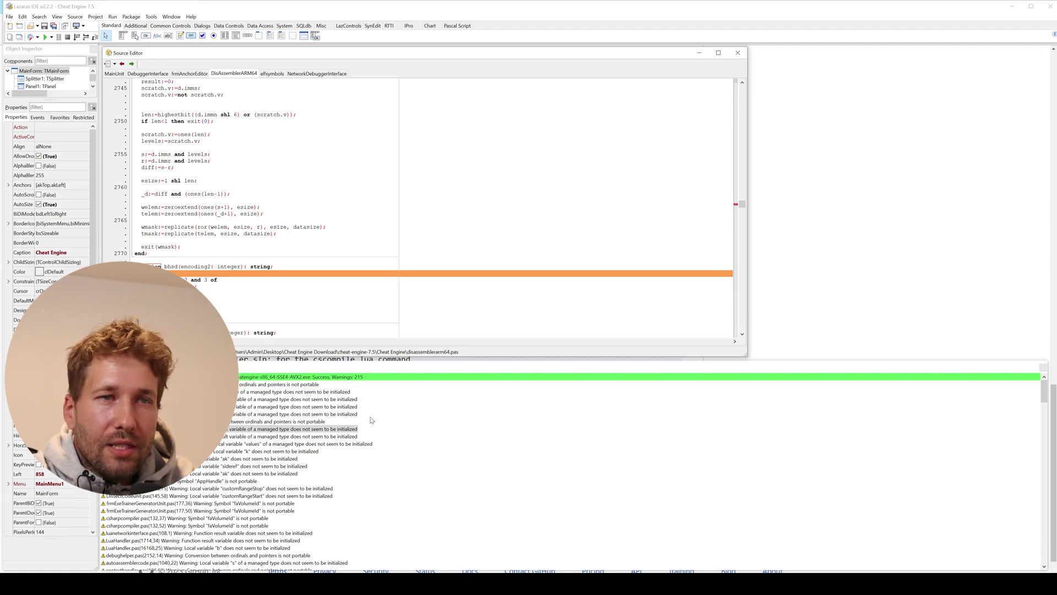
key("alt+Tab")
double_click(189, 146)
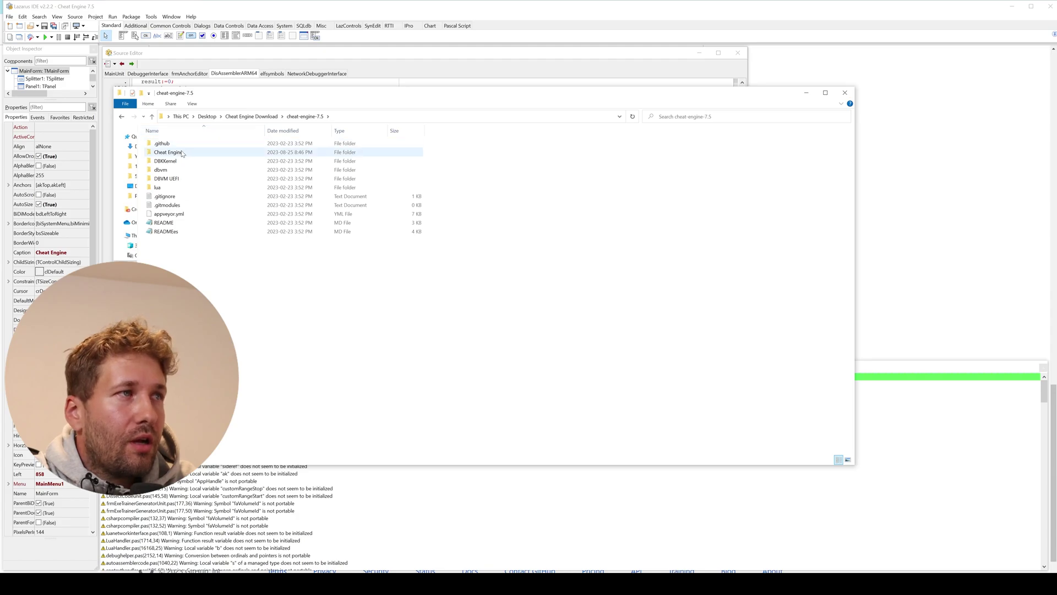
double_click(182, 153)
double_click(161, 170)
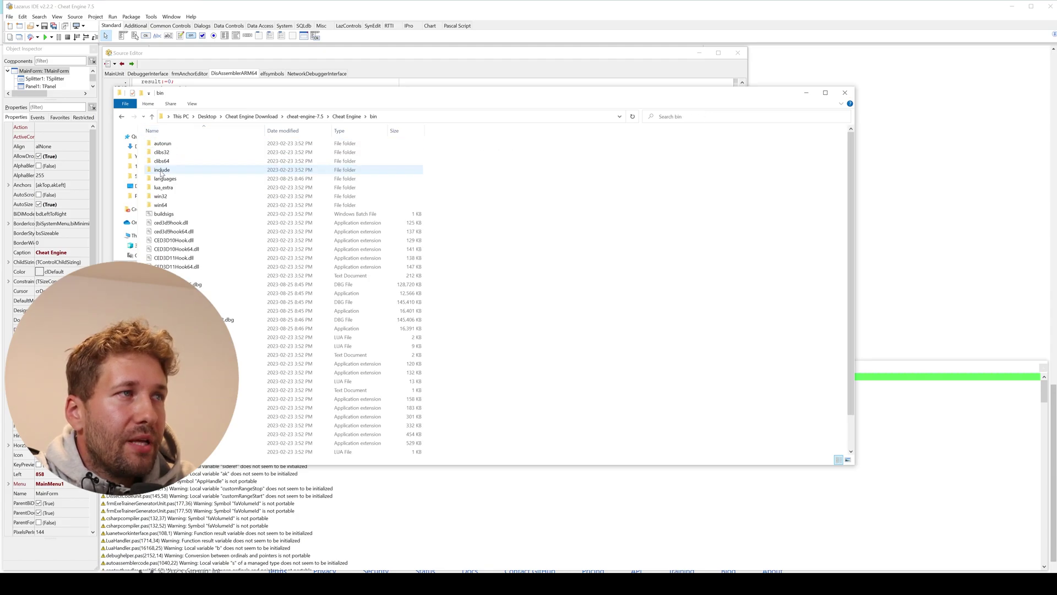
Select the three built cheatengine executables and run cheatengine-x86_64 as administrator.
left_click(247, 293)
left_click(247, 310, "ctrl")
left_click(247, 328, "ctrl")
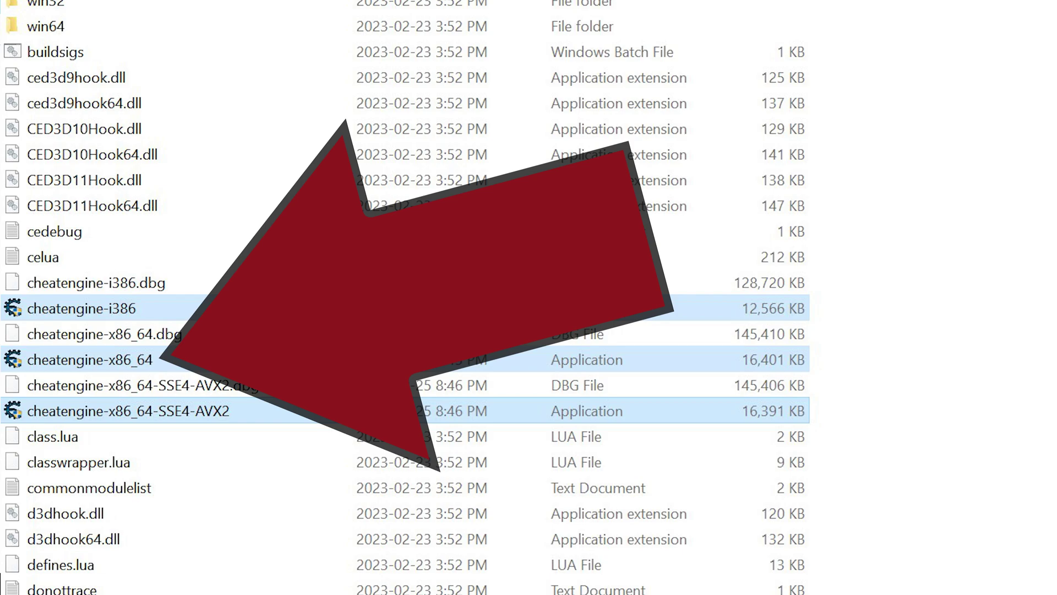
right_click(188, 359)
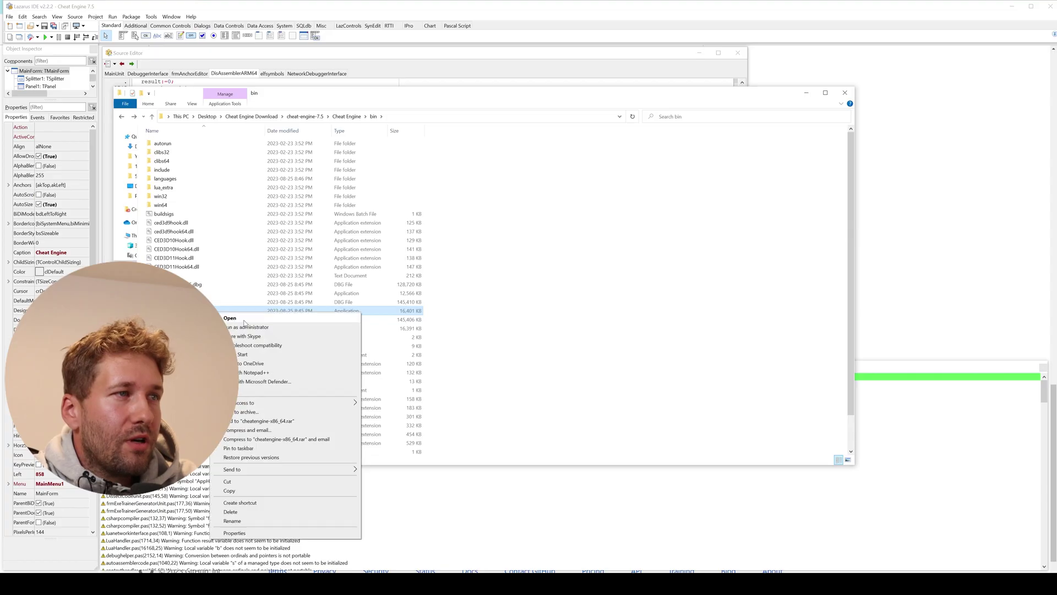
left_click(236, 325)
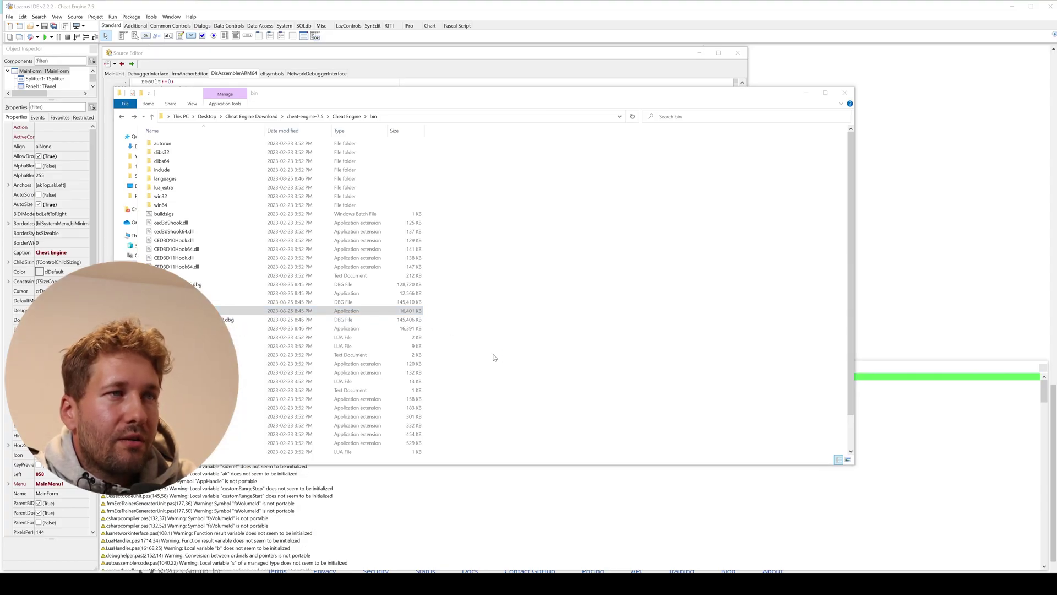